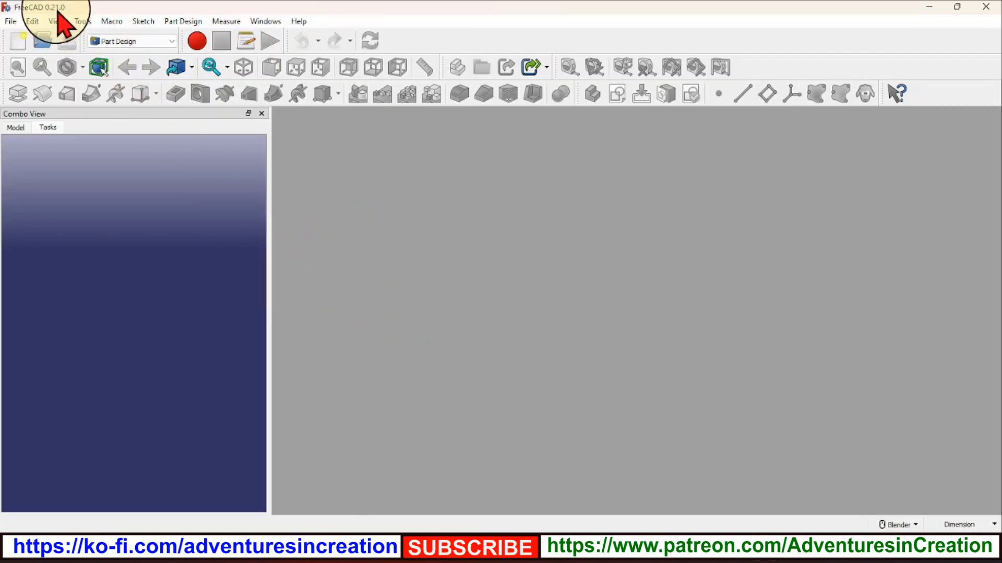
Step: Check the program's version details in its About information and close it
{"action": "left_click", "coordinate": [301, 22]}
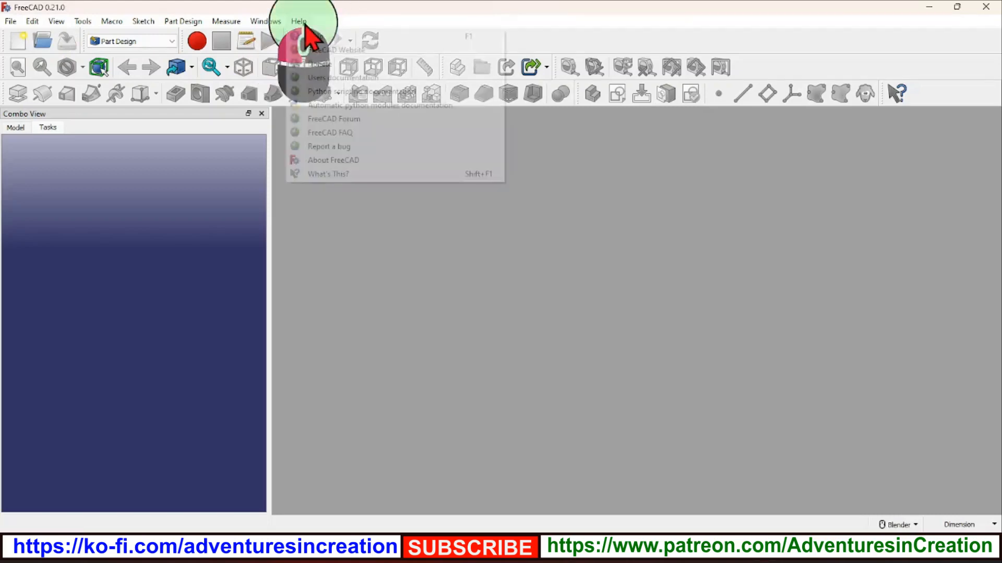
{"action": "left_click", "coordinate": [338, 162]}
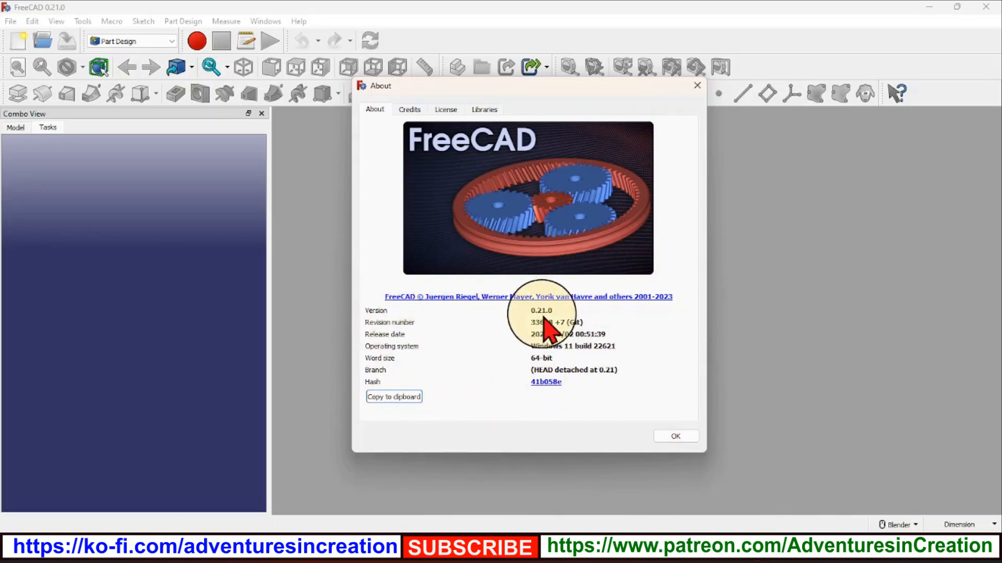
{"action": "left_click", "coordinate": [696, 86]}
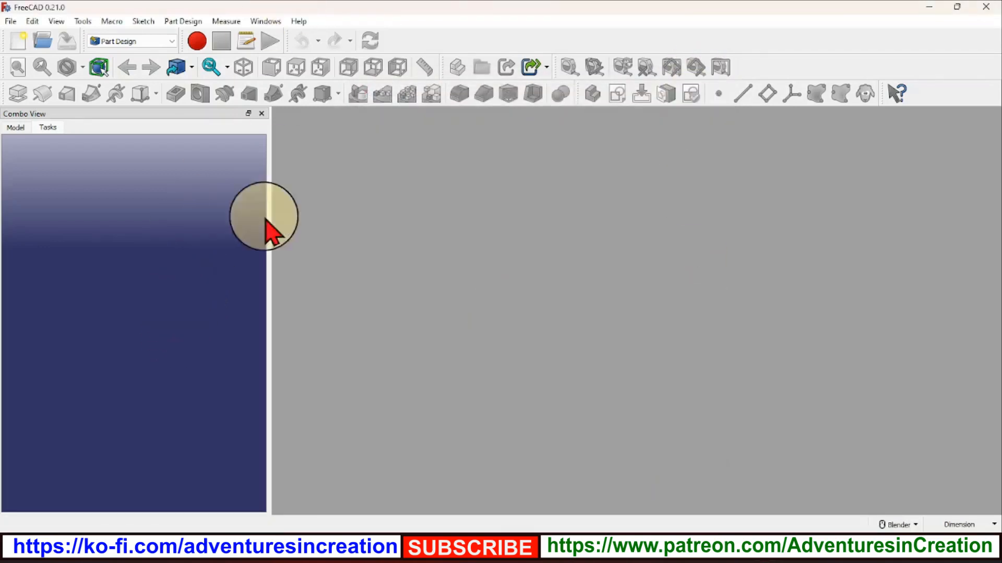
Step: Create a new document containing a part with a body inside it
{"action": "left_click", "coordinate": [16, 127]}
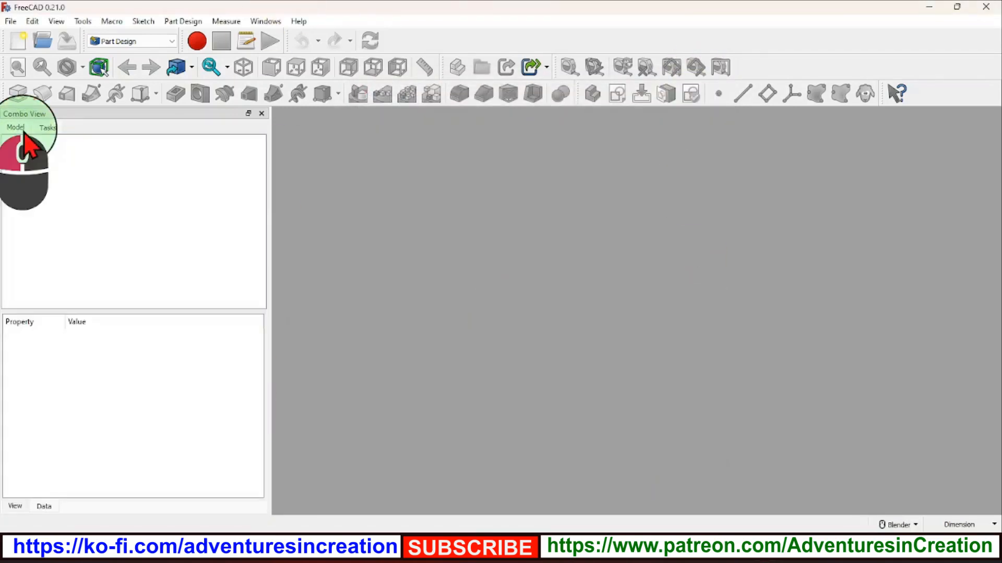
{"action": "left_click", "coordinate": [19, 45]}
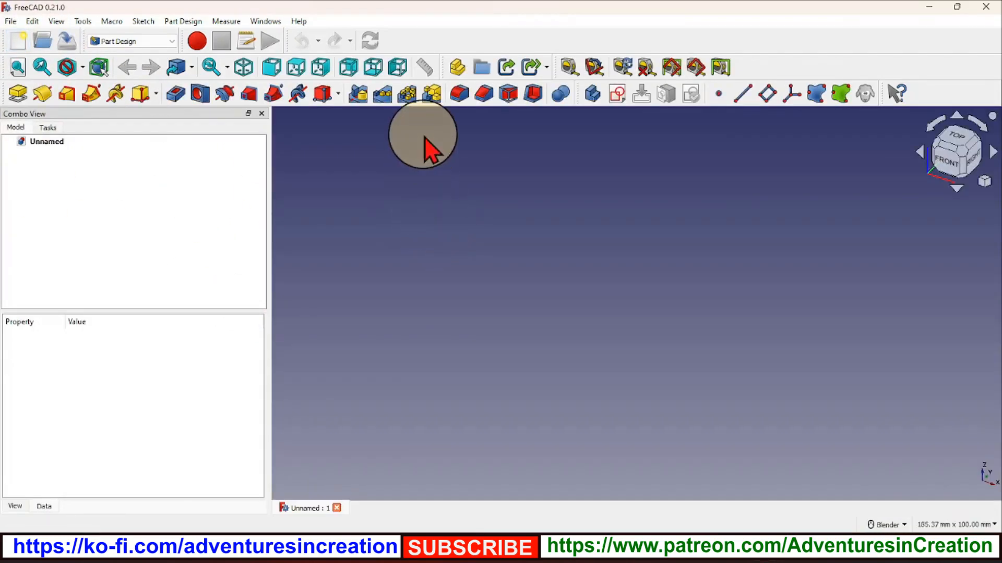
{"action": "left_click", "coordinate": [458, 68]}
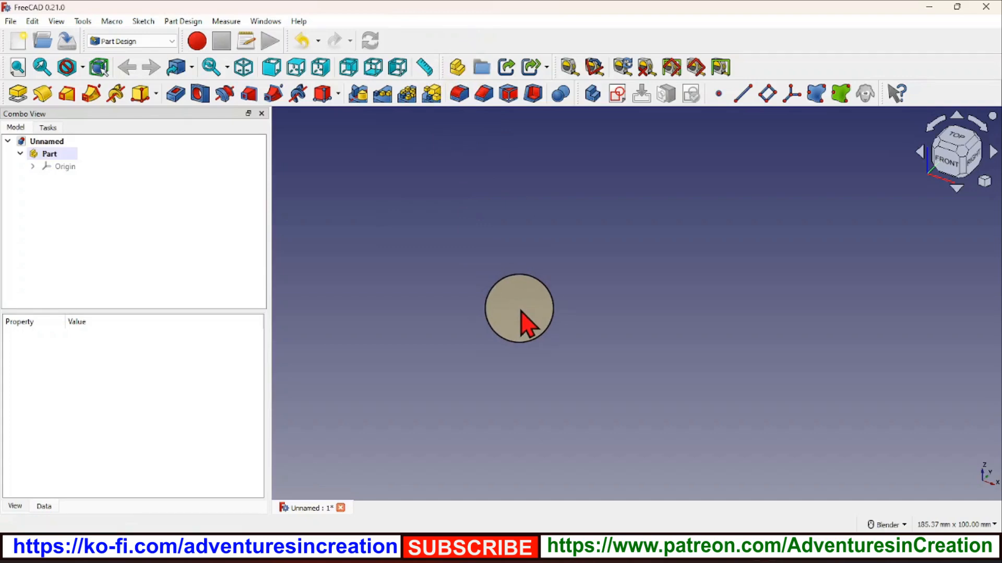
{"action": "left_click", "coordinate": [598, 97]}
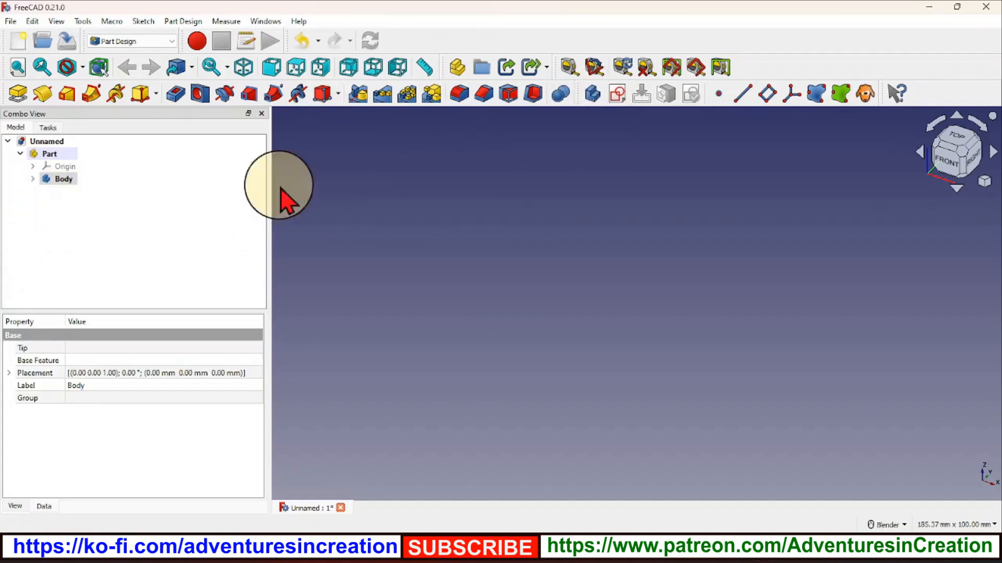
Step: Start a new sketch in the body on the XY base plane
{"action": "left_click", "coordinate": [622, 99]}
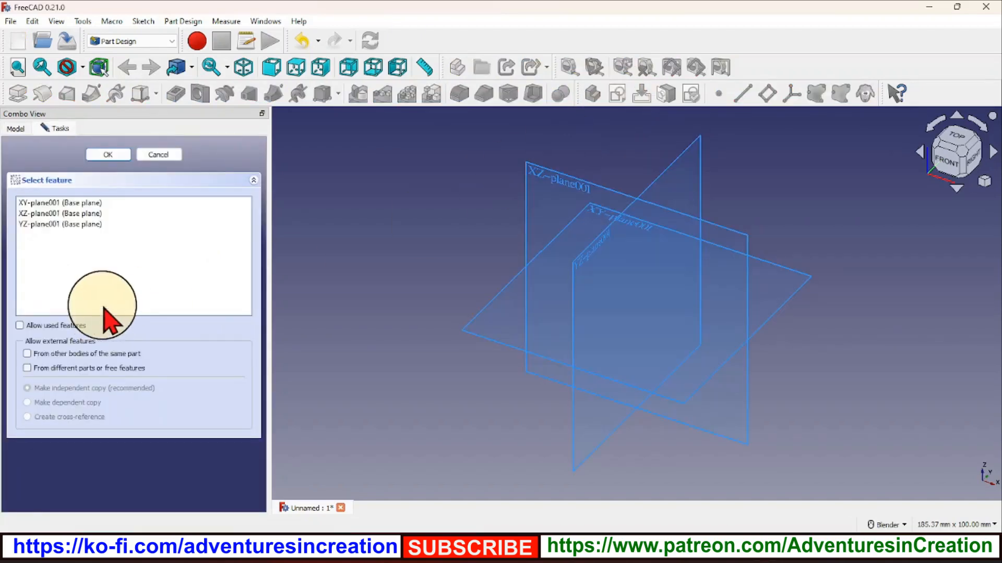
{"action": "left_click", "coordinate": [93, 203]}
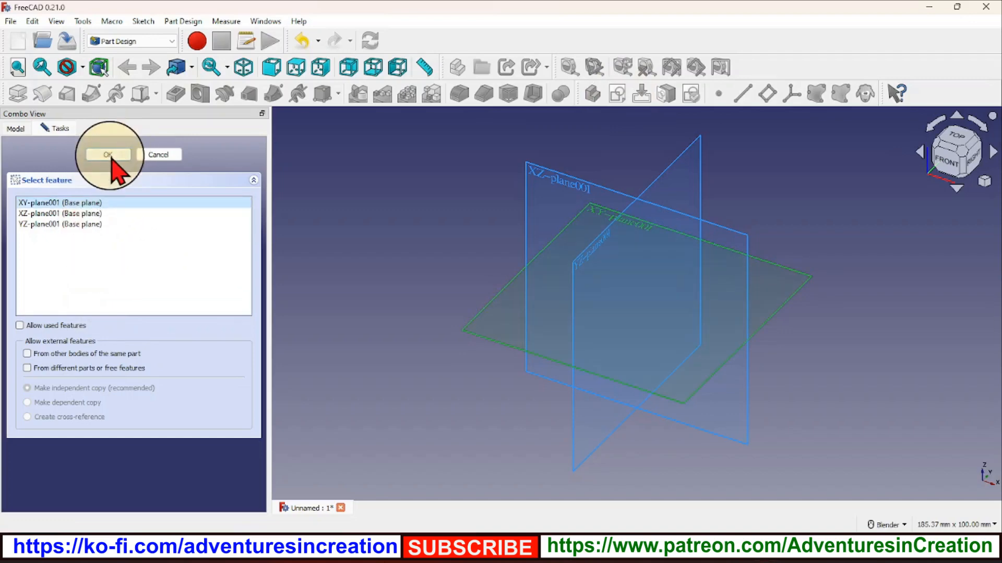
{"action": "left_click", "coordinate": [111, 160]}
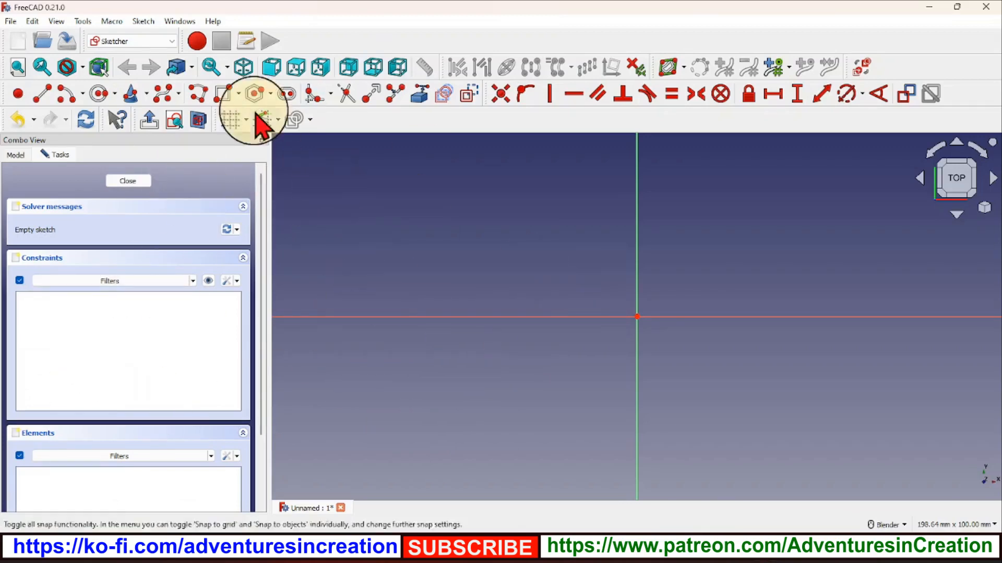
Step: Sketch a centered rectangle on the origin, with its lower-right corner about 36 mm across and 21 mm down from the center
{"action": "left_click", "coordinate": [238, 94]}
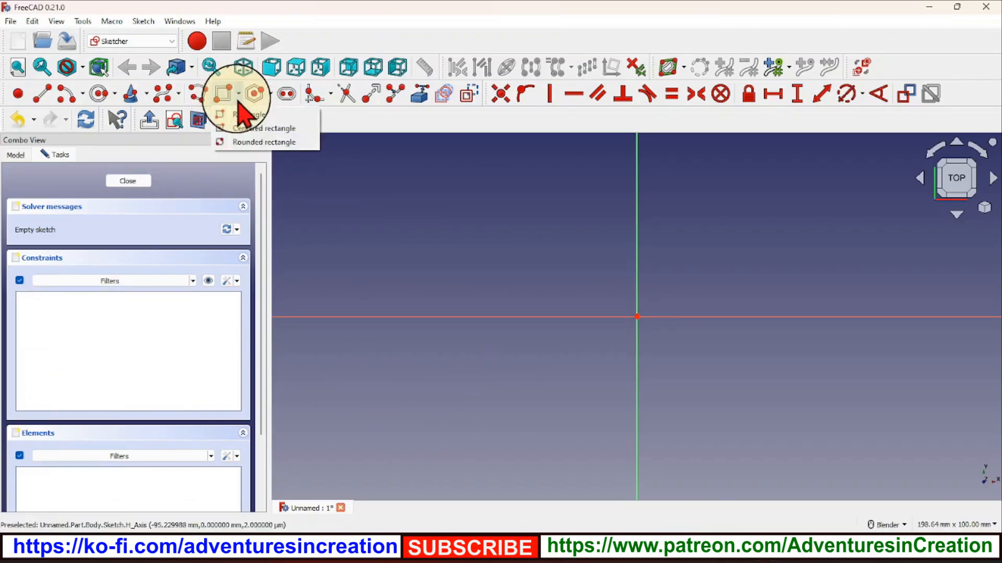
{"action": "left_click", "coordinate": [252, 134]}
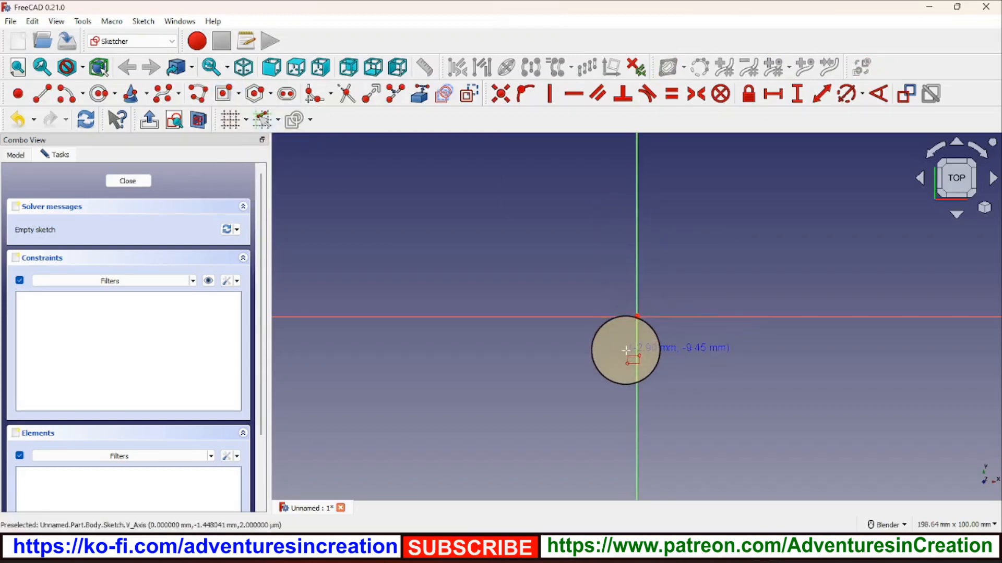
{"action": "left_click", "coordinate": [636, 316]}
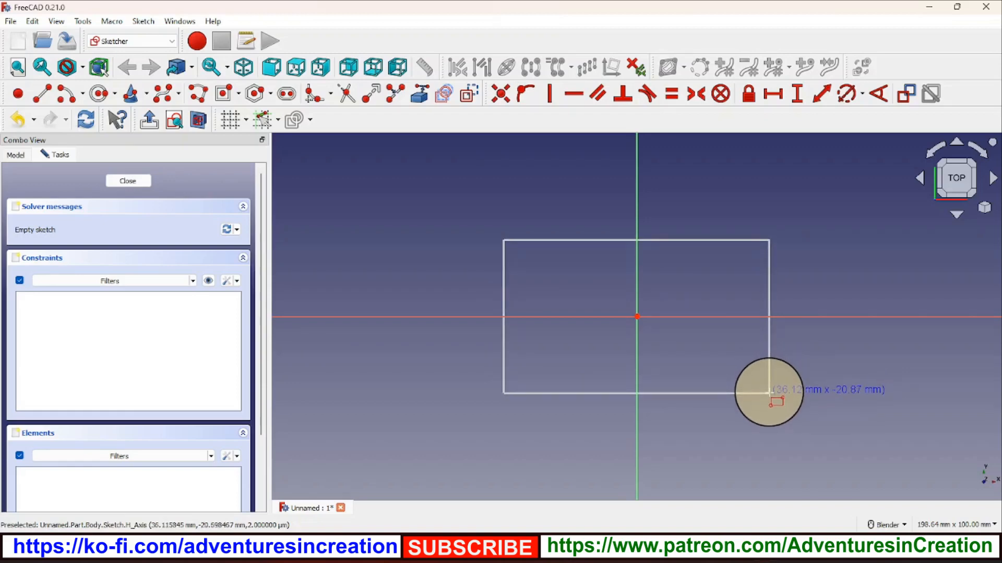
{"action": "left_click", "coordinate": [769, 392]}
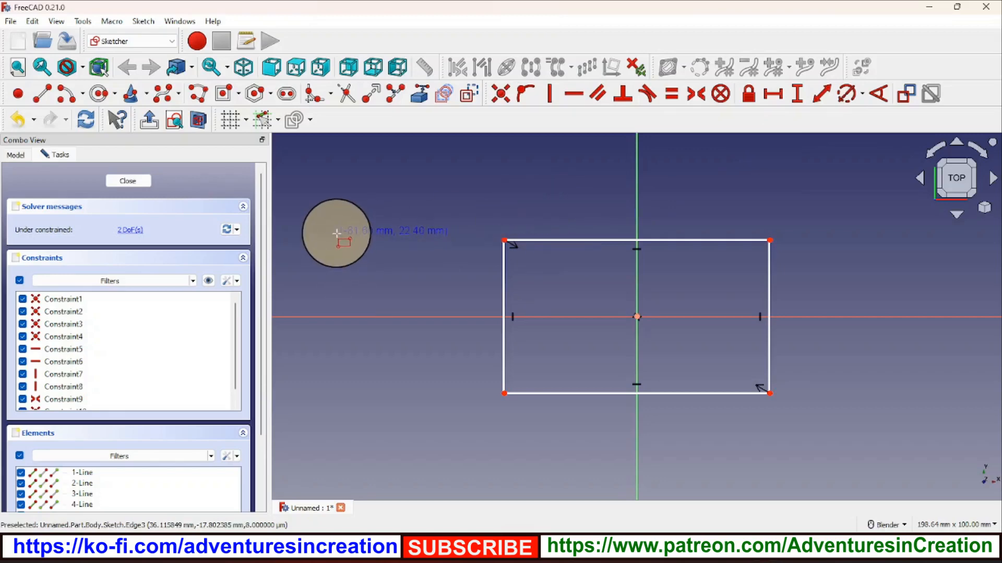
{"action": "right_click", "coordinate": [336, 235]}
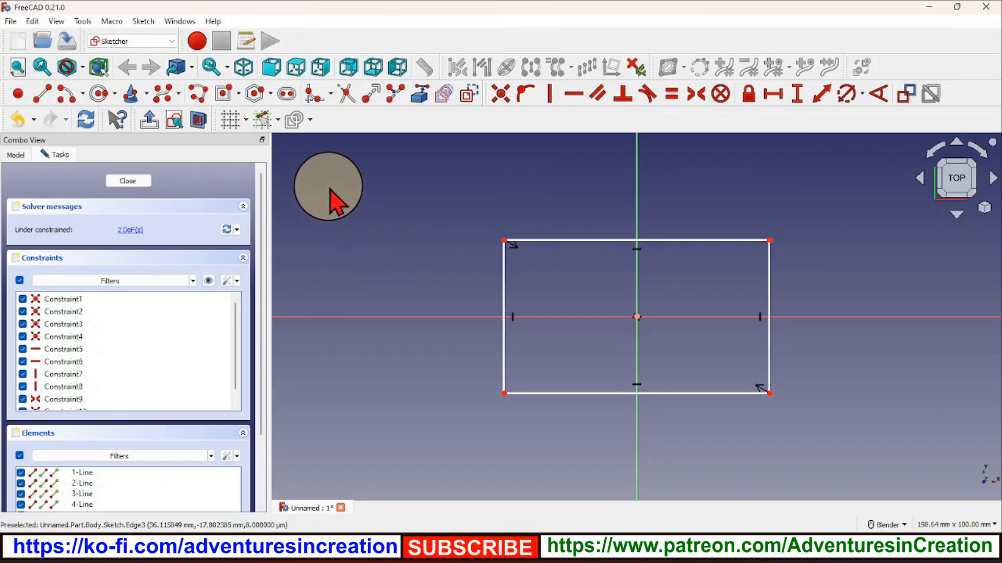
Step: Sketch four circles of different sizes inside the rectangle, one near each corner
{"action": "left_click", "coordinate": [101, 94]}
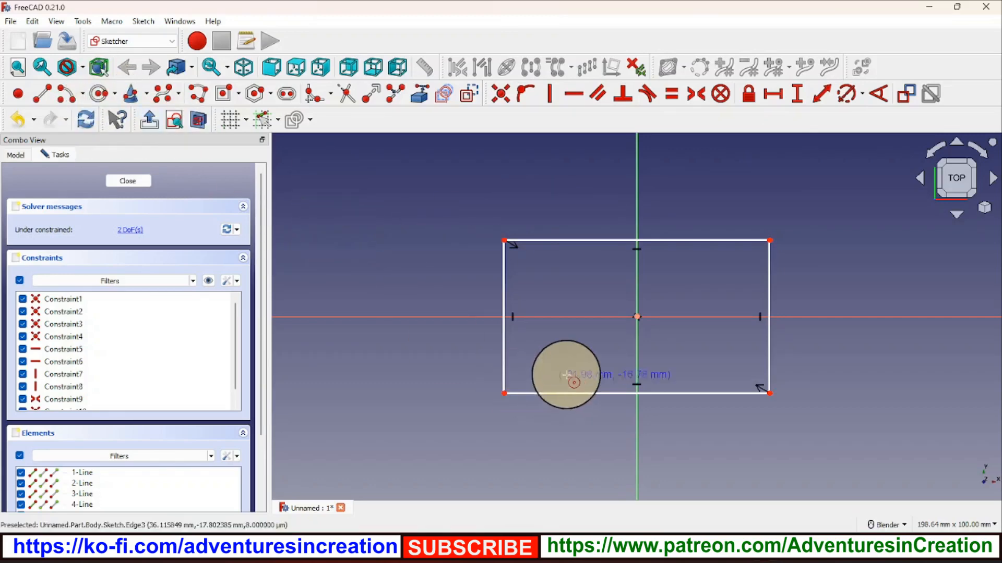
{"action": "left_click", "coordinate": [542, 270]}
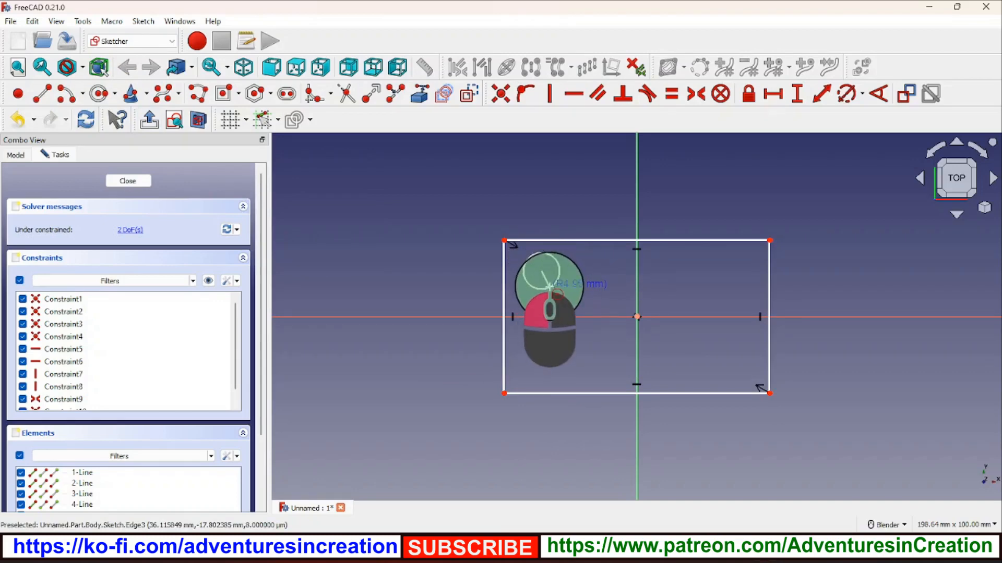
{"action": "left_click", "coordinate": [550, 287]}
{"action": "left_click", "coordinate": [714, 264]}
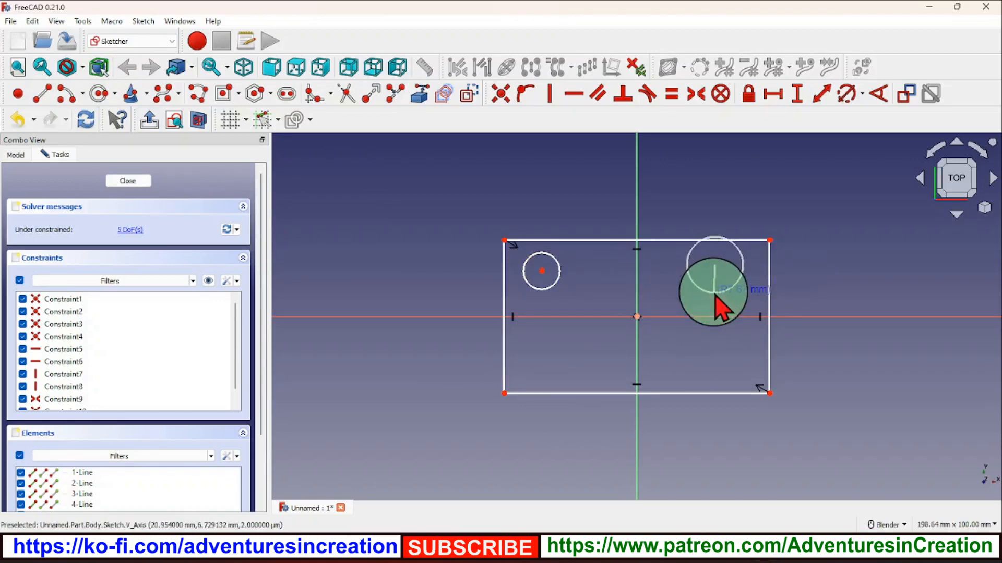
{"action": "left_click", "coordinate": [722, 275]}
{"action": "left_click", "coordinate": [718, 360]}
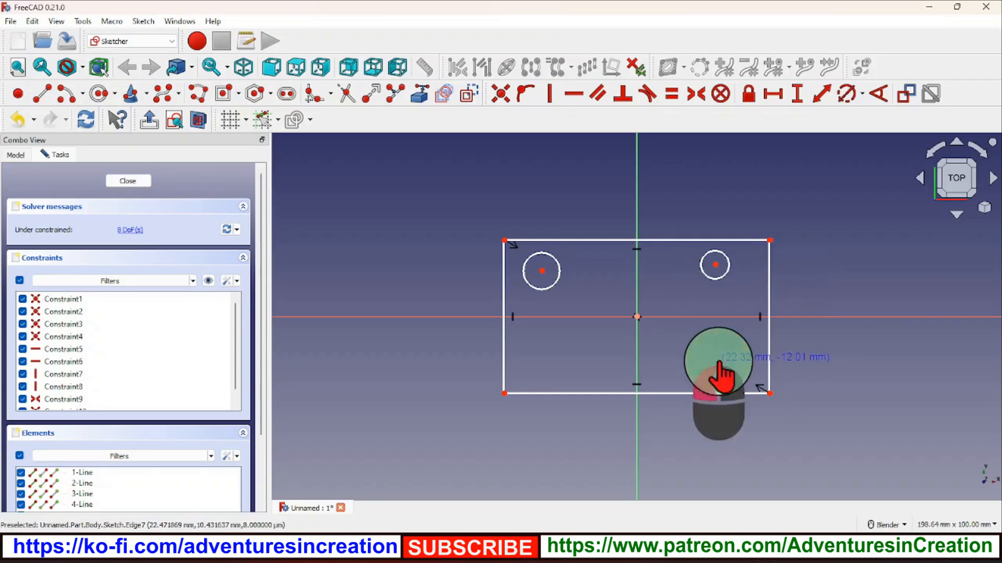
{"action": "left_click", "coordinate": [734, 380]}
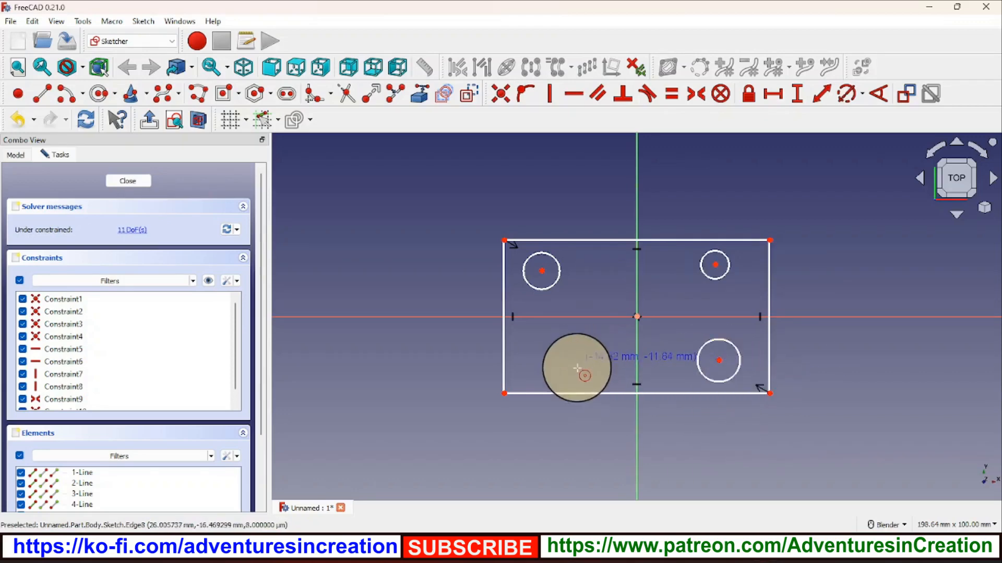
{"action": "left_click", "coordinate": [551, 357]}
{"action": "left_click", "coordinate": [579, 357]}
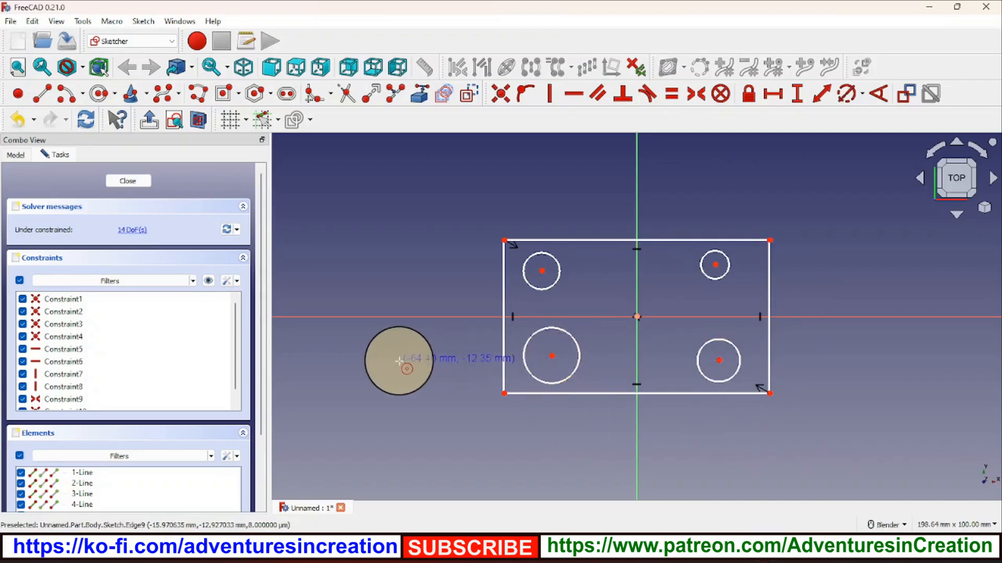
Step: Constrain the centers of the lower-left and upper-right circles to be symmetric about the origin
{"action": "left_click", "coordinate": [552, 356]}
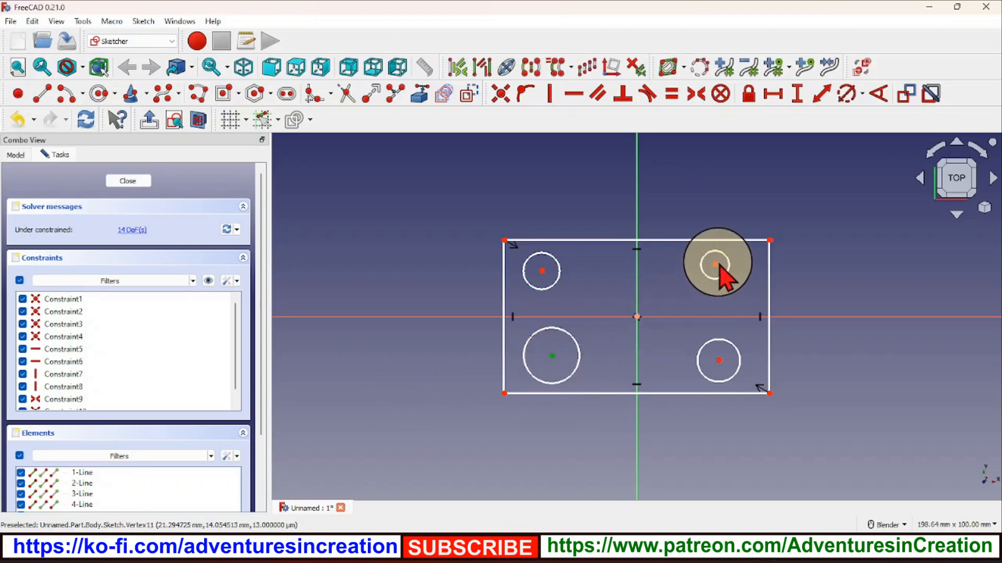
{"action": "left_click", "coordinate": [715, 265]}
{"action": "left_click", "coordinate": [636, 316]}
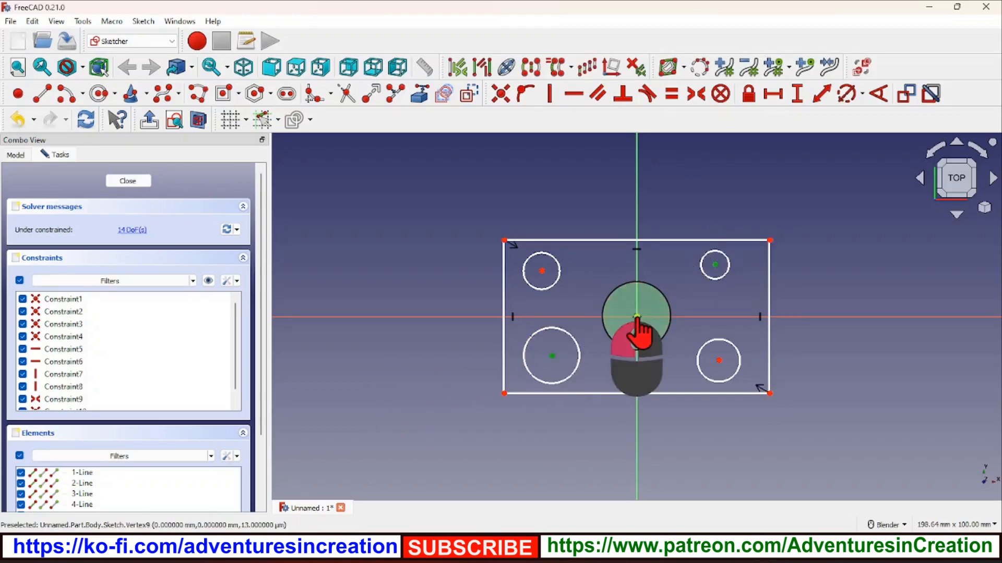
{"action": "left_click", "coordinate": [699, 95]}
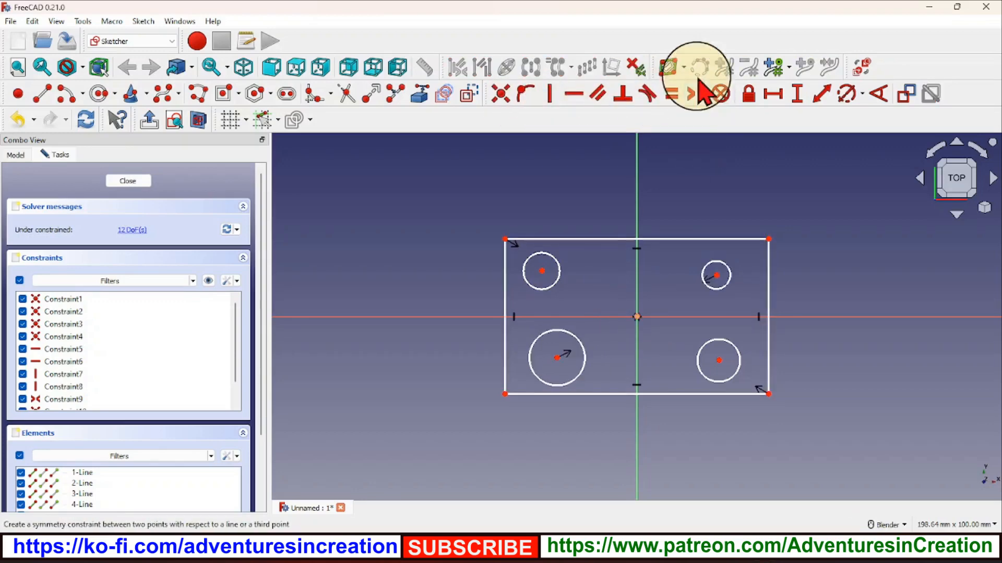
Step: Constrain the centers of the upper-left and lower-right circles to be symmetric about the origin
{"action": "left_click", "coordinate": [541, 271]}
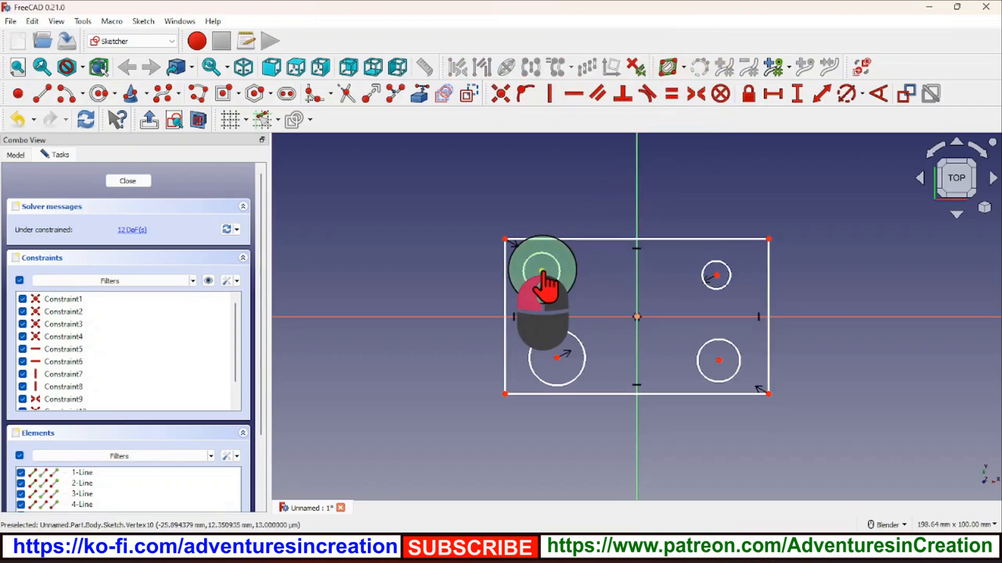
{"action": "left_click", "coordinate": [719, 360]}
{"action": "left_click", "coordinate": [634, 332]}
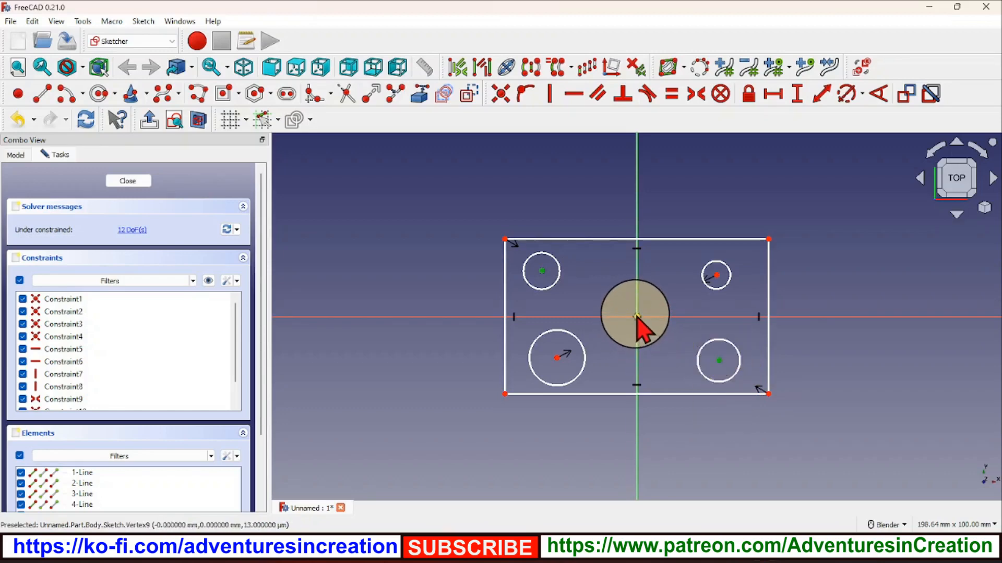
{"action": "left_click", "coordinate": [636, 317]}
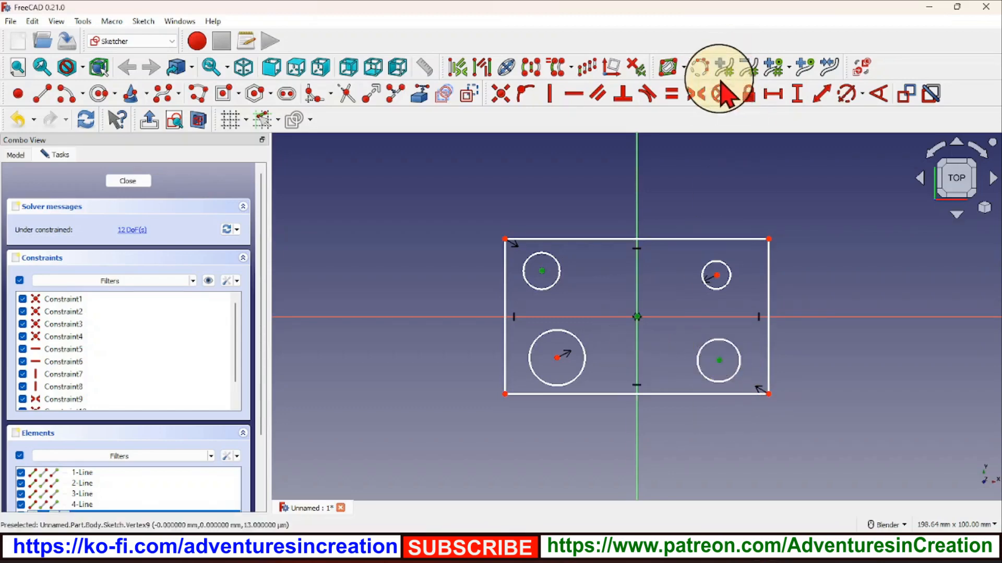
{"action": "left_click", "coordinate": [697, 91]}
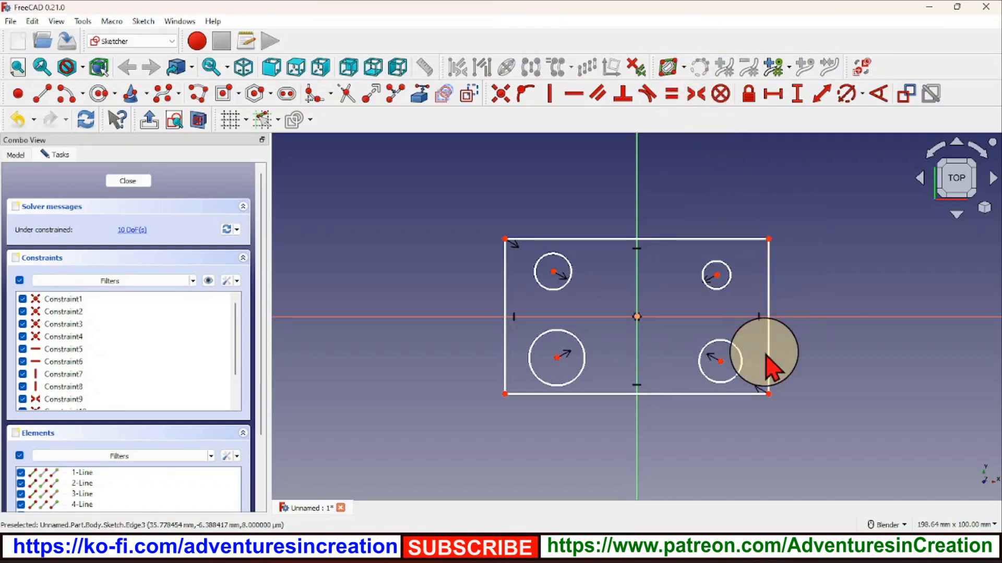
Step: Apply an equality constraint to all four circles so they share the same radius
{"action": "left_click", "coordinate": [558, 334]}
{"action": "left_click", "coordinate": [567, 287]}
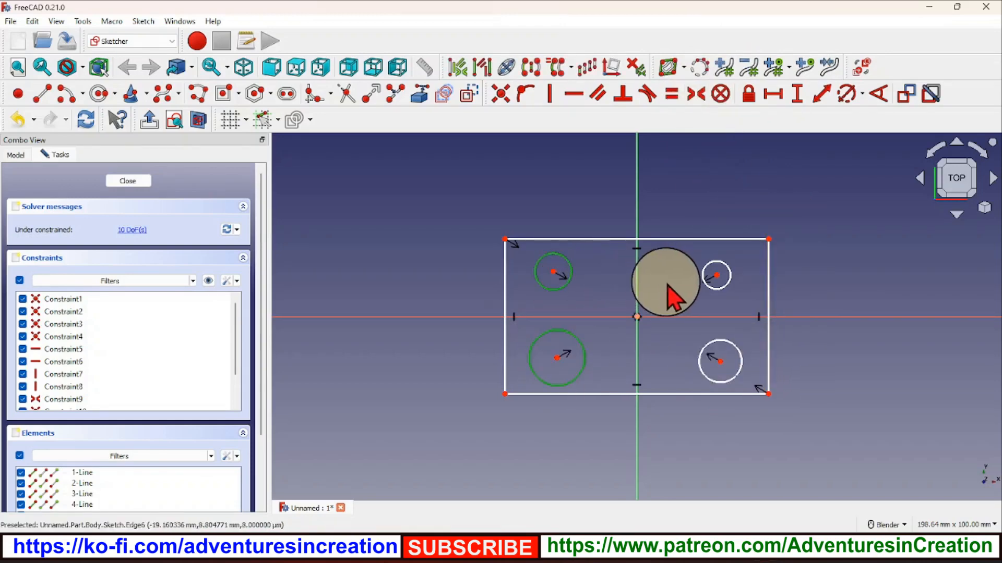
{"action": "left_click", "coordinate": [708, 285]}
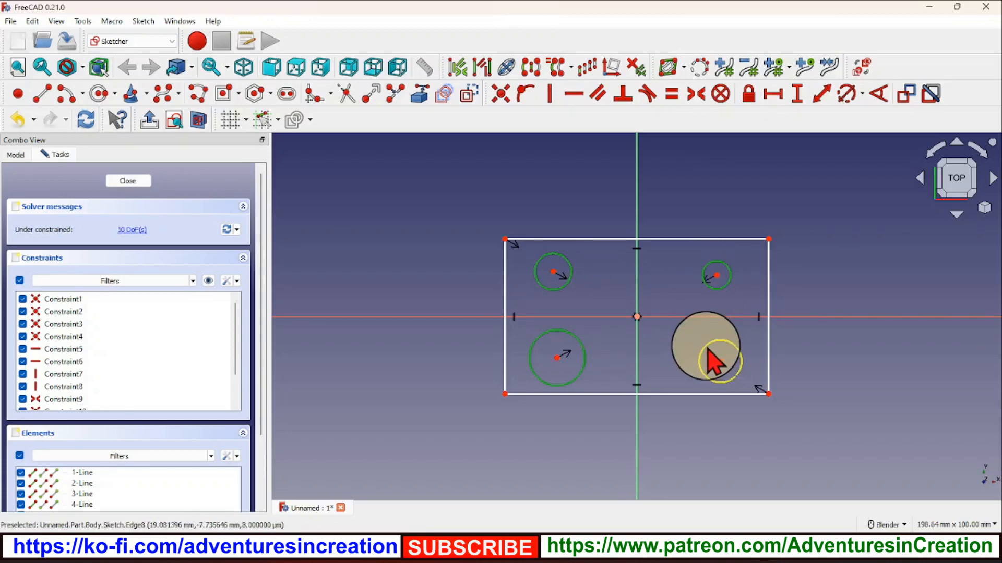
{"action": "left_click", "coordinate": [709, 351]}
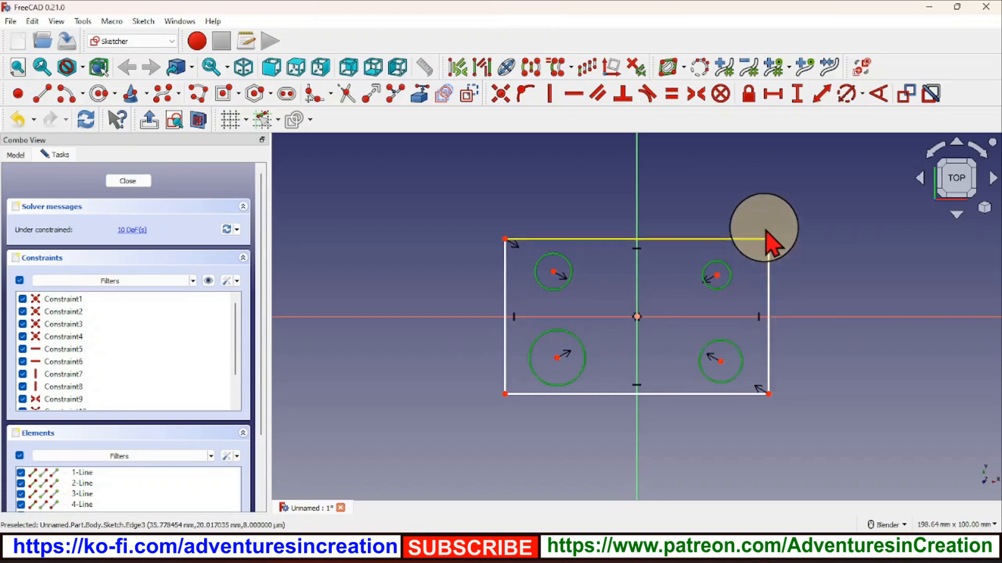
{"action": "left_click", "coordinate": [673, 95]}
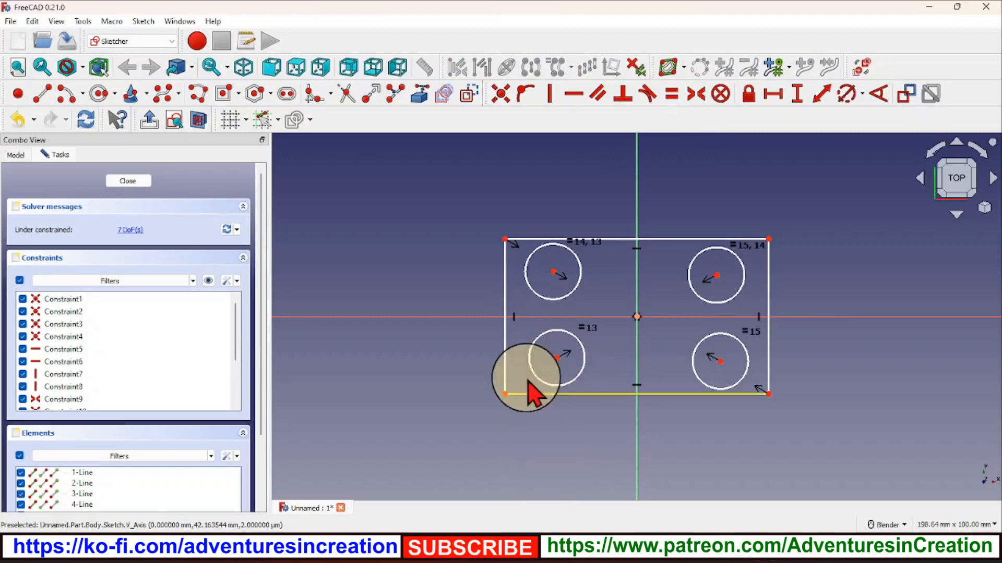
Step: Shift the lower-left circle slightly outward and move the lower-right circle inward toward the origin to try out the symmetry constraints
{"action": "left_click", "coordinate": [557, 368]}
{"action": "mouse_move", "coordinate": [556, 359]}
{"action": "left_mouse_down"}
{"action": "mouse_move", "coordinate": [585, 355]}
{"action": "mouse_move", "coordinate": [553, 359]}
{"action": "left_mouse_up"}
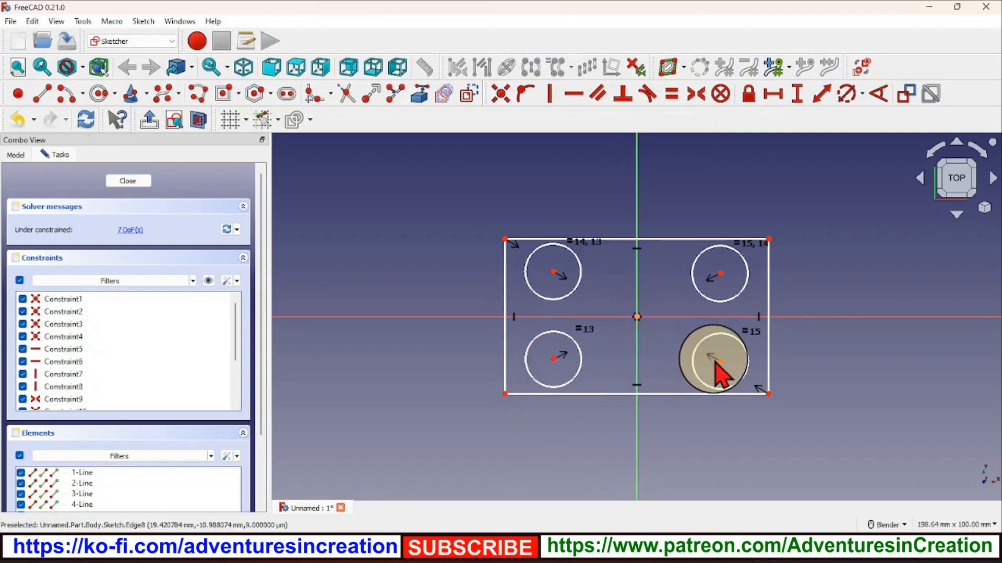
{"action": "left_click_drag", "start_coordinate": [716, 360], "coordinate": [691, 350]}
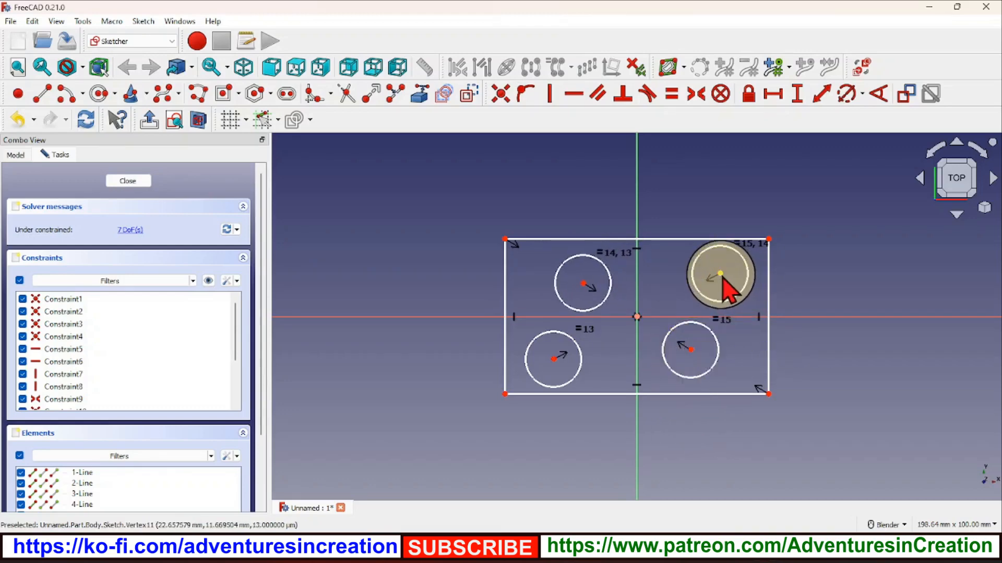
Step: Constrain the centers of the upper-right and lower-right circles to be vertically aligned
{"action": "left_click", "coordinate": [720, 275]}
{"action": "left_click", "coordinate": [690, 351]}
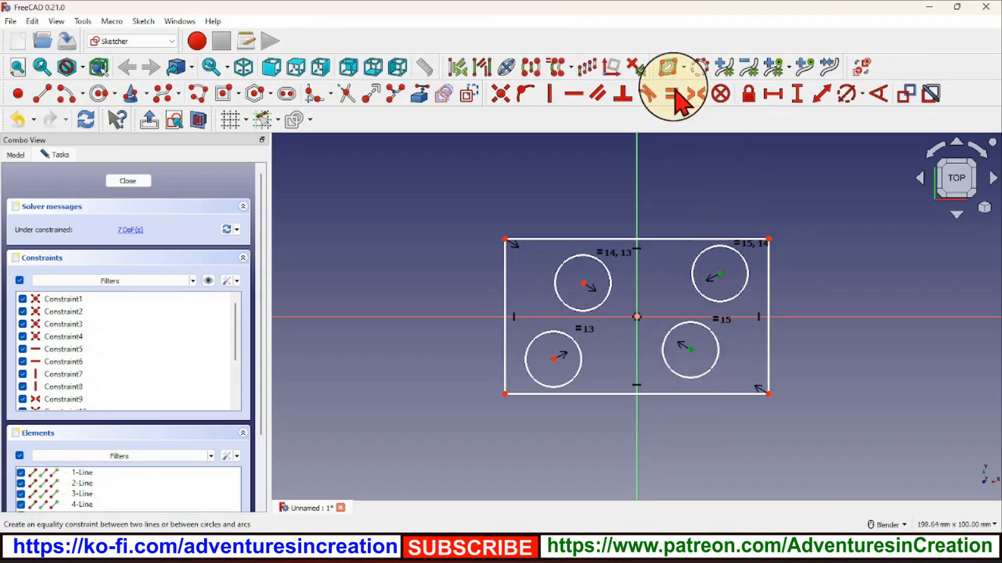
{"action": "left_click", "coordinate": [547, 96]}
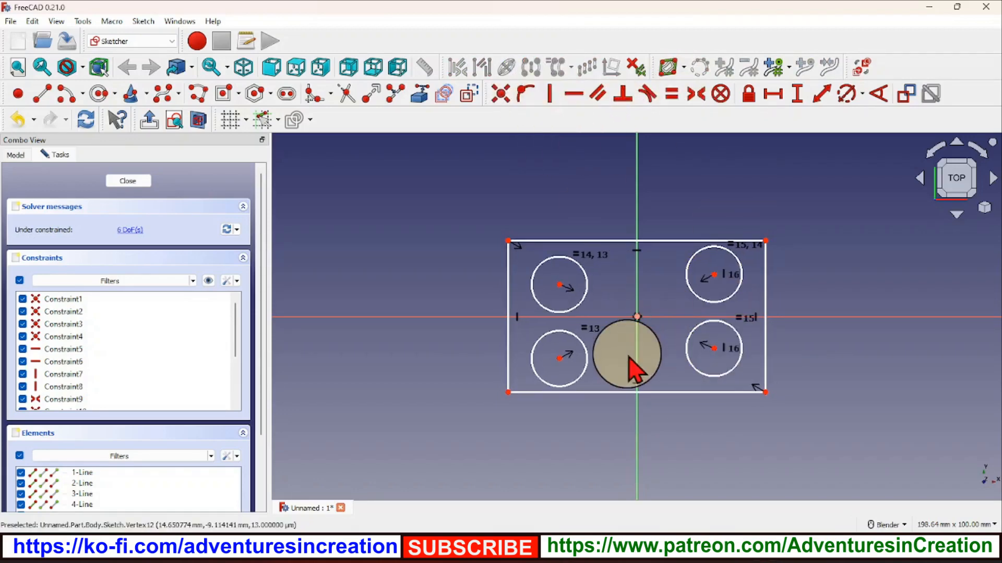
Step: Constrain the centers of the lower-left and lower-right circles to be horizontally aligned, and shift the lower-right circle slightly inward to test the layout
{"action": "left_click", "coordinate": [560, 359]}
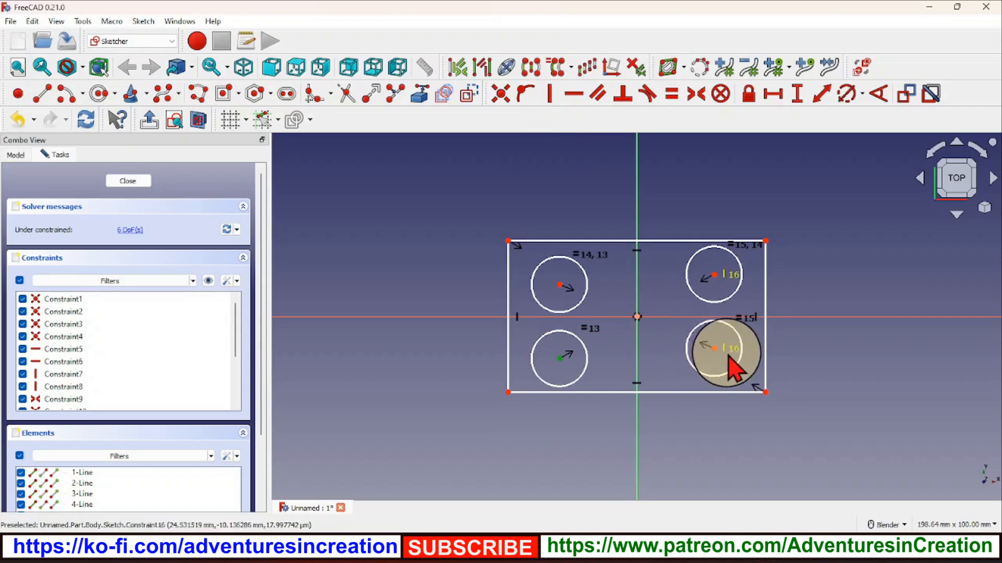
{"action": "left_click", "coordinate": [713, 348]}
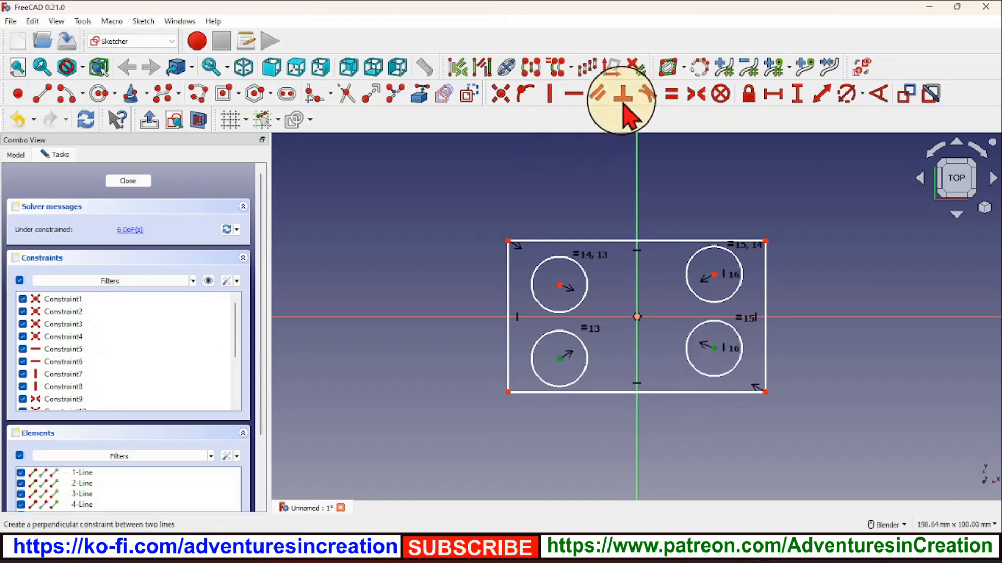
{"action": "left_click", "coordinate": [573, 95]}
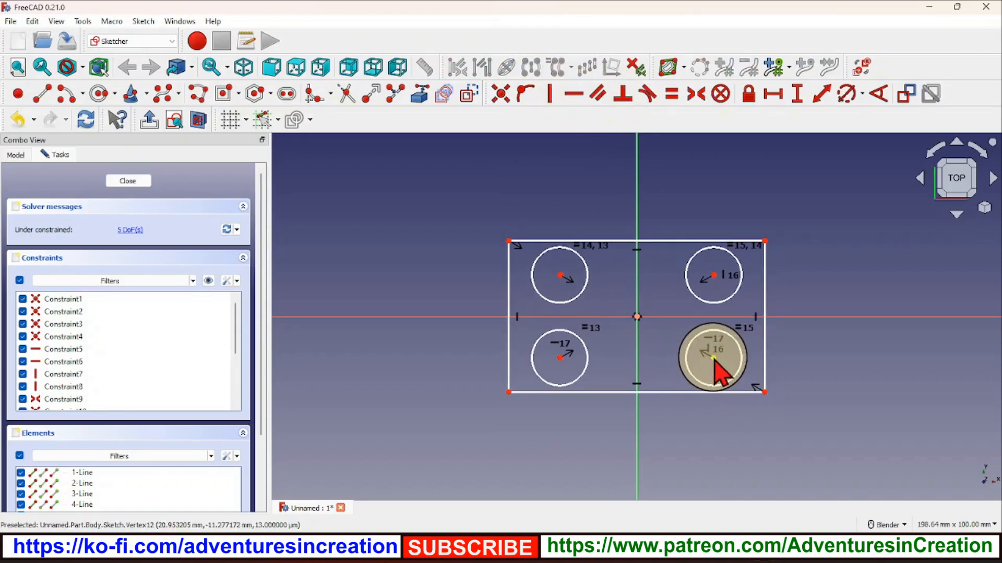
{"action": "mouse_move", "coordinate": [713, 359]}
{"action": "left_mouse_down"}
{"action": "mouse_move", "coordinate": [690, 361]}
{"action": "mouse_move", "coordinate": [708, 360]}
{"action": "left_mouse_up"}
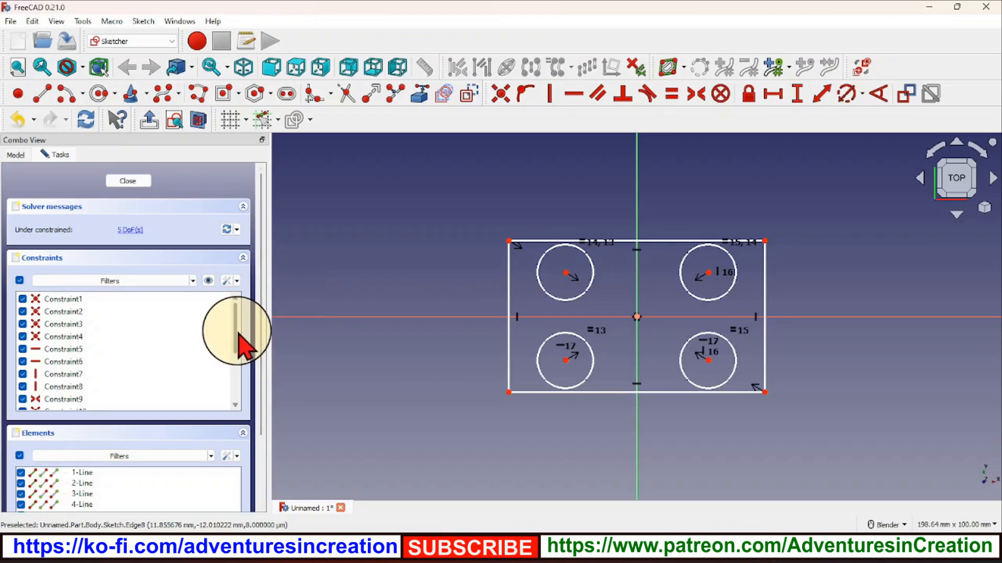
Step: Examine the sketch's list of constraints and its list of line, point and circle elements
{"action": "mouse_move", "coordinate": [238, 334]}
{"action": "left_mouse_down"}
{"action": "mouse_move", "coordinate": [238, 387]}
{"action": "mouse_move", "coordinate": [237, 345]}
{"action": "left_mouse_up"}
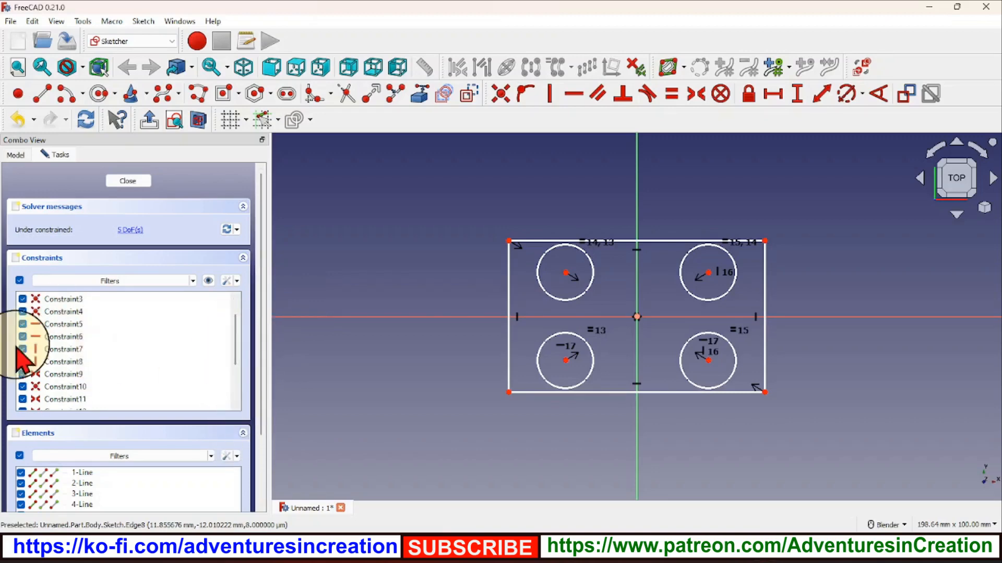
{"action": "scroll", "coordinate": [188, 475], "scroll_direction": "down", "scroll_amount": 3}
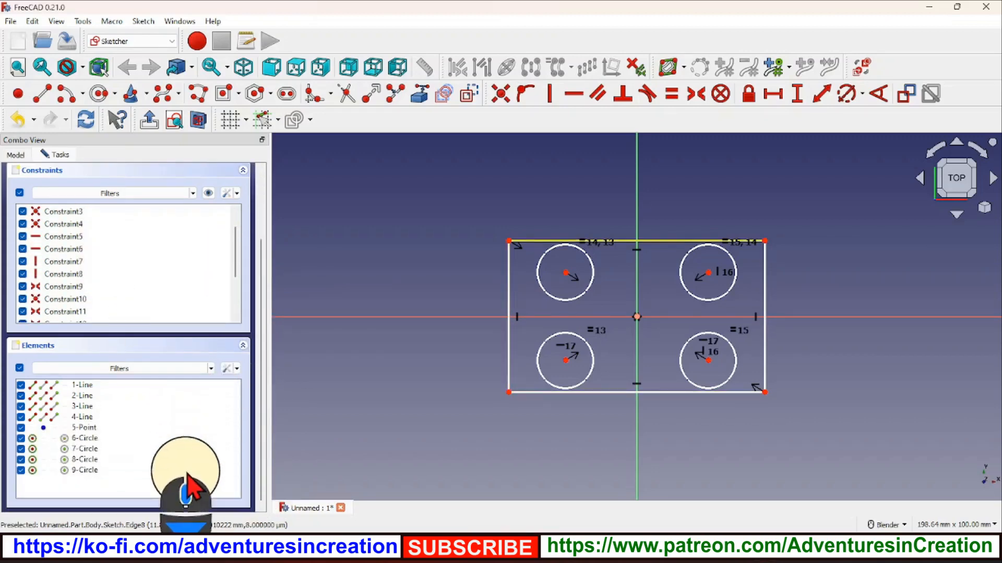
{"action": "scroll", "coordinate": [47, 350], "scroll_direction": "up", "scroll_amount": 1}
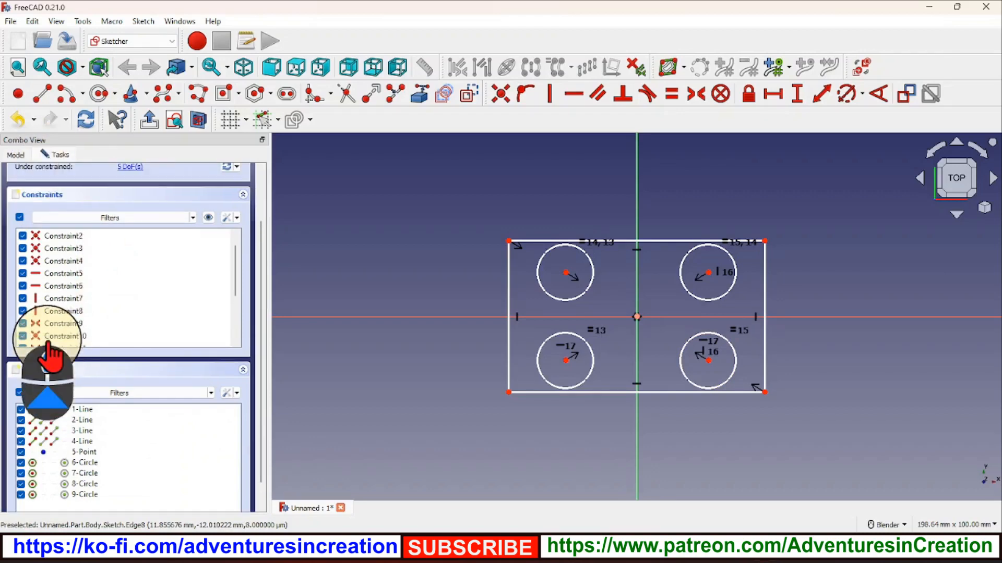
{"action": "scroll", "coordinate": [107, 251], "scroll_direction": "up", "scroll_amount": 1}
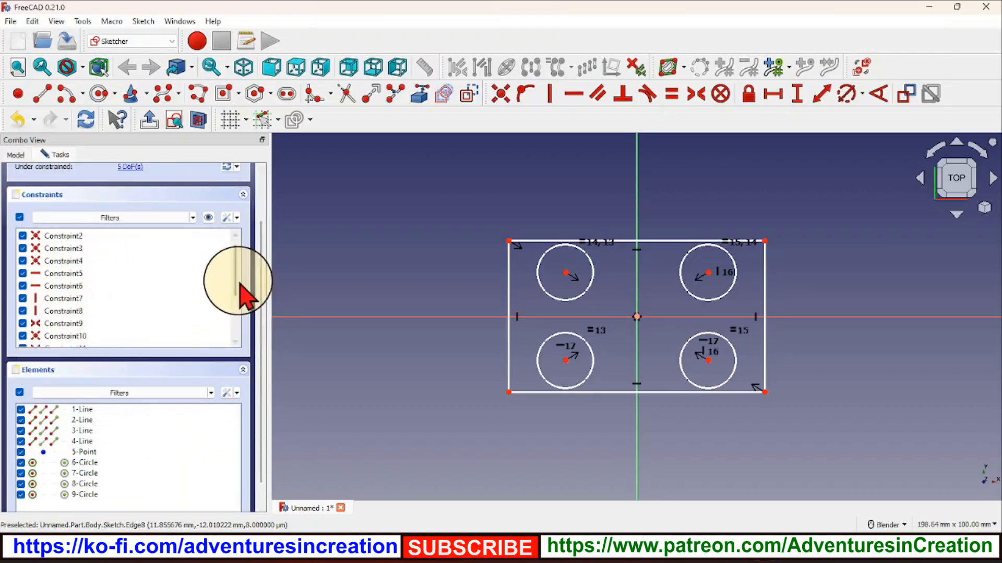
{"action": "scroll", "coordinate": [235, 313], "scroll_direction": "down", "scroll_amount": 1}
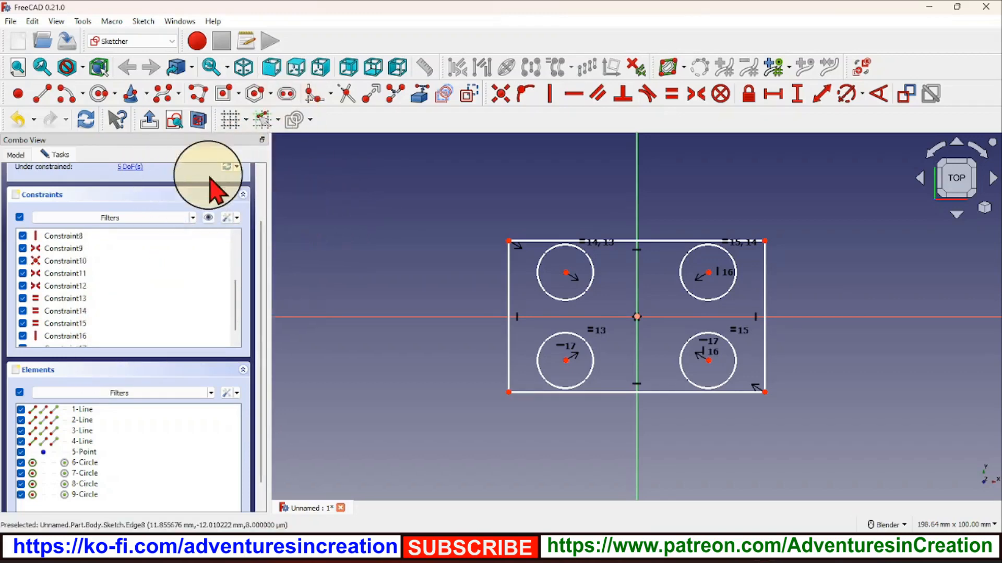
{"action": "left_click_drag", "start_coordinate": [259, 255], "coordinate": [257, 230]}
Step: Finish the sketch and pad it 10 mm into a plate with four through holes
{"action": "left_click", "coordinate": [130, 190]}
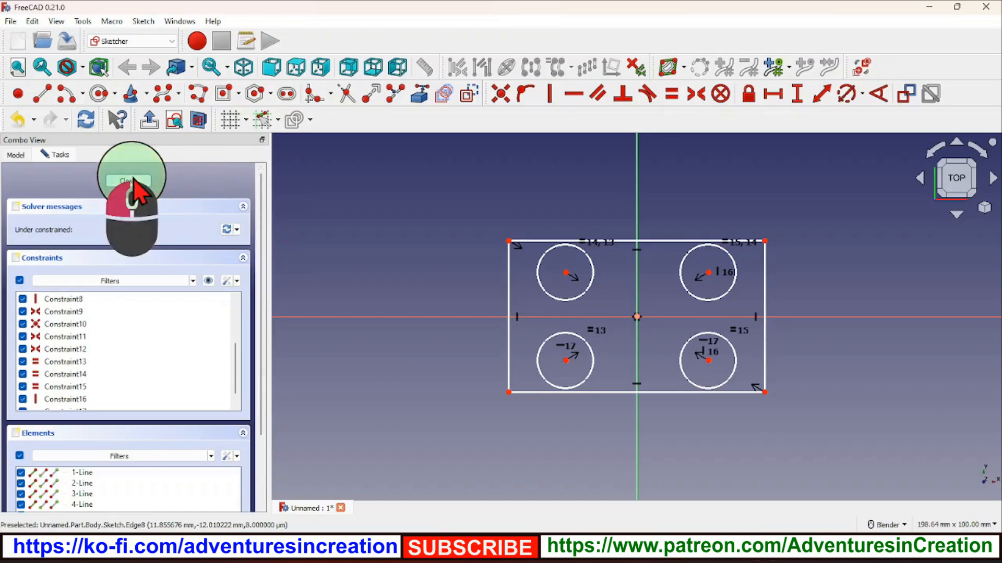
{"action": "left_click", "coordinate": [18, 94]}
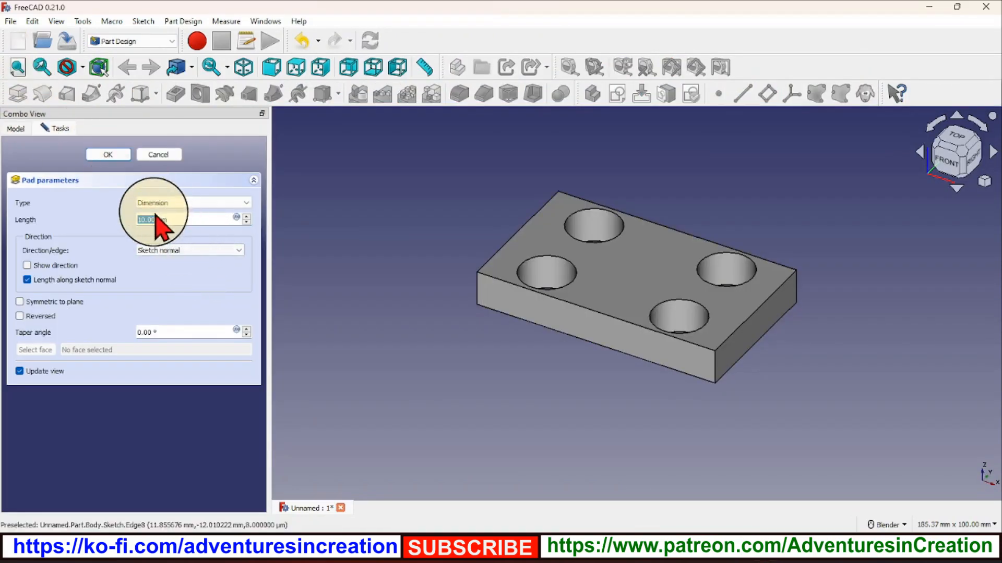
{"action": "left_click", "coordinate": [369, 335]}
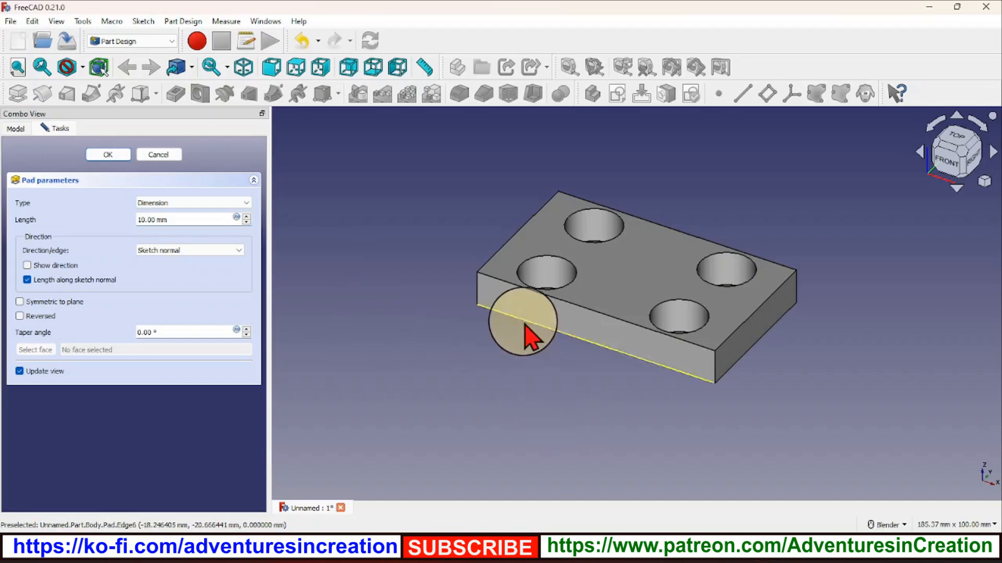
{"action": "middle_click_drag", "start_coordinate": [524, 326], "coordinate": [467, 381]}
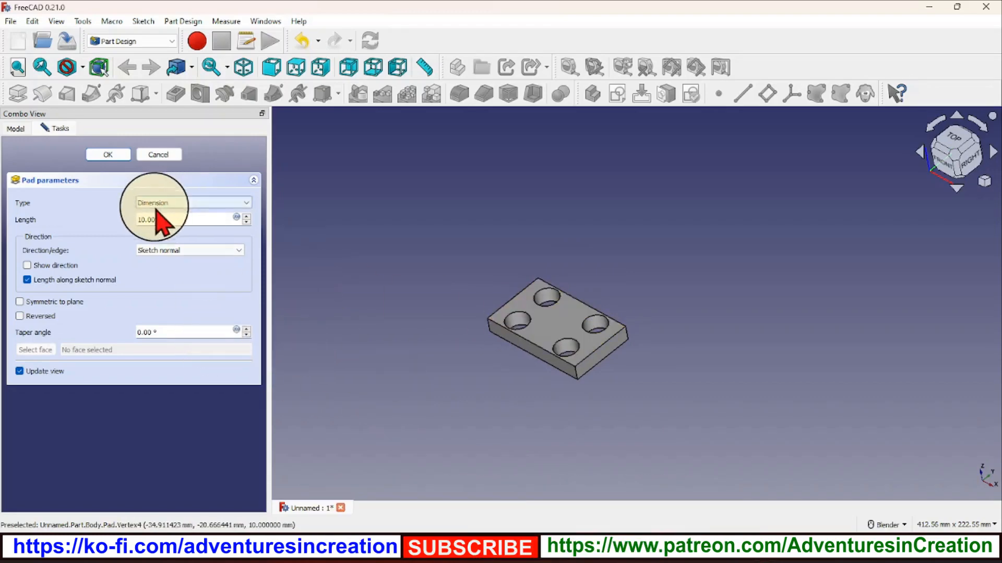
{"action": "left_click", "coordinate": [112, 156]}
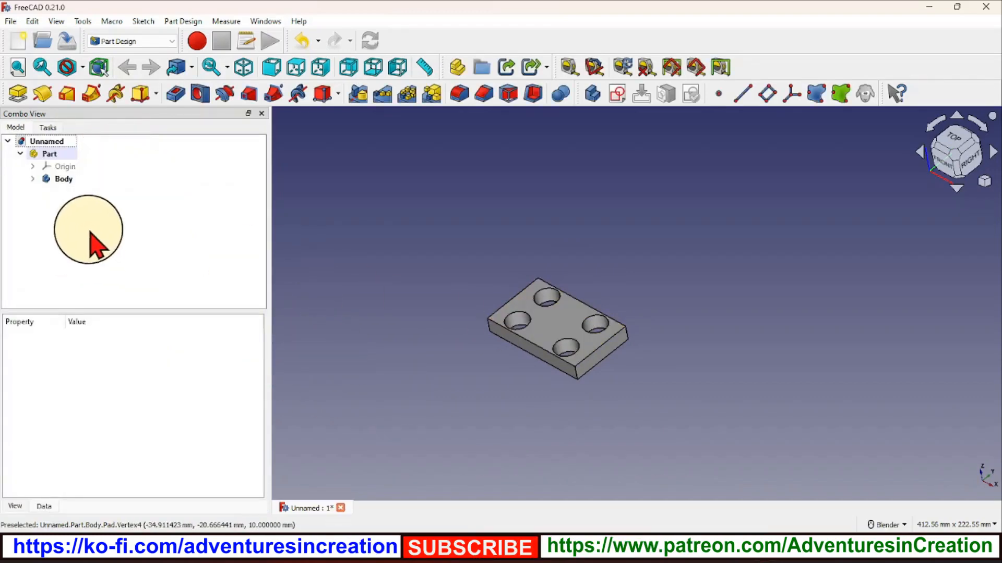
Step: Add a second body to the Part container and copy the pad's sketch without its dependent plane XY-plane001
{"action": "left_click", "coordinate": [42, 155]}
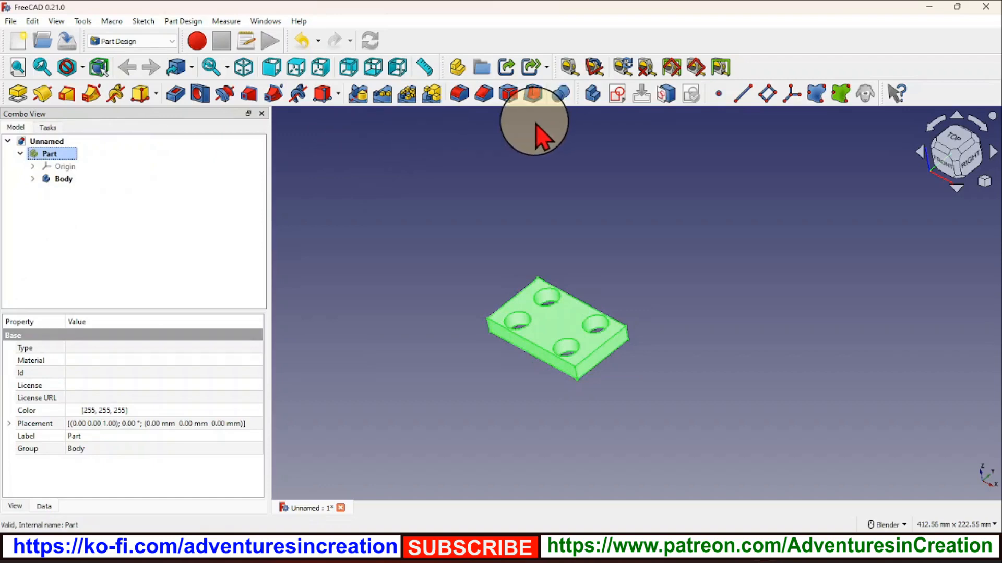
{"action": "left_click", "coordinate": [595, 95]}
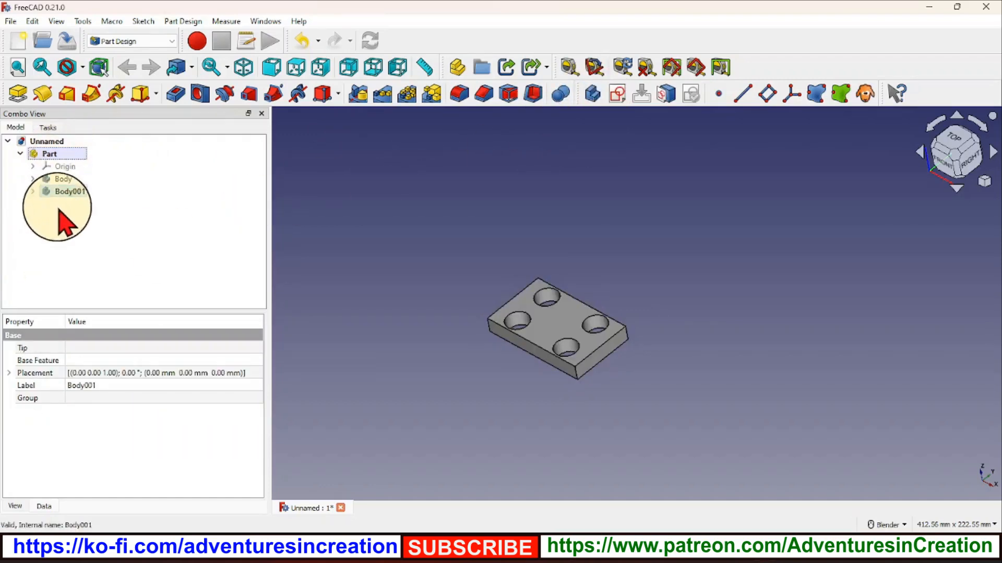
{"action": "left_click", "coordinate": [33, 179]}
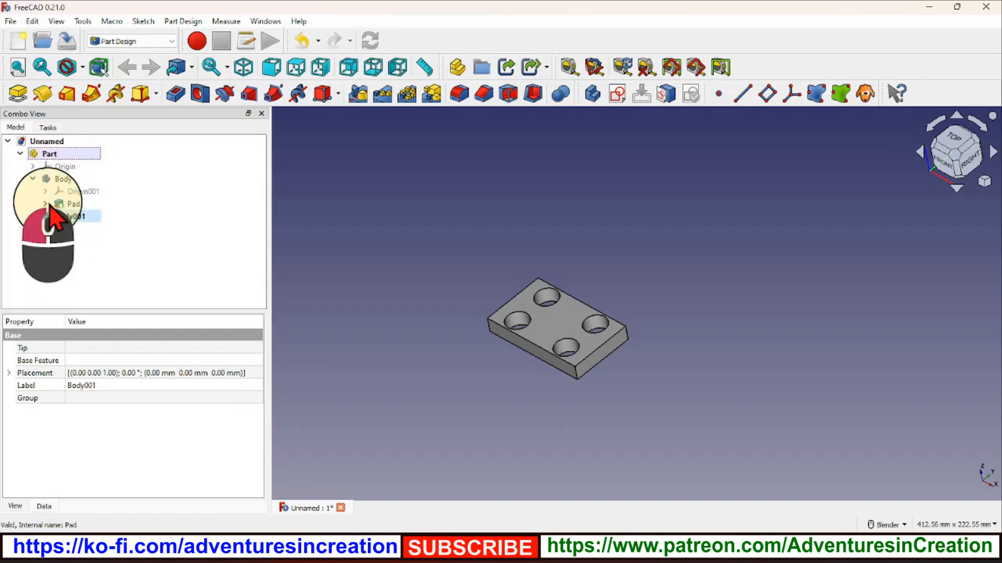
{"action": "left_click", "coordinate": [68, 205]}
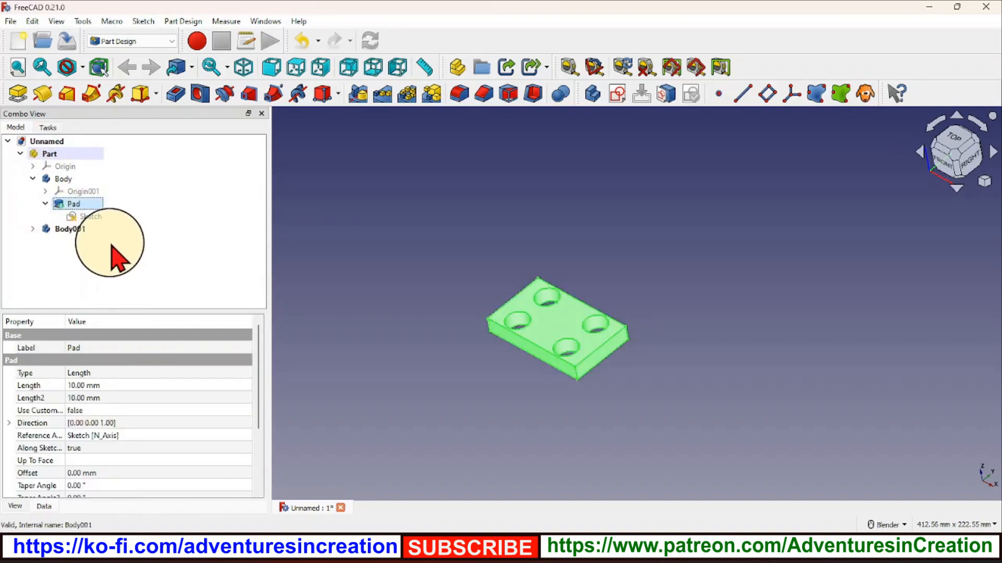
{"action": "left_click", "coordinate": [94, 217]}
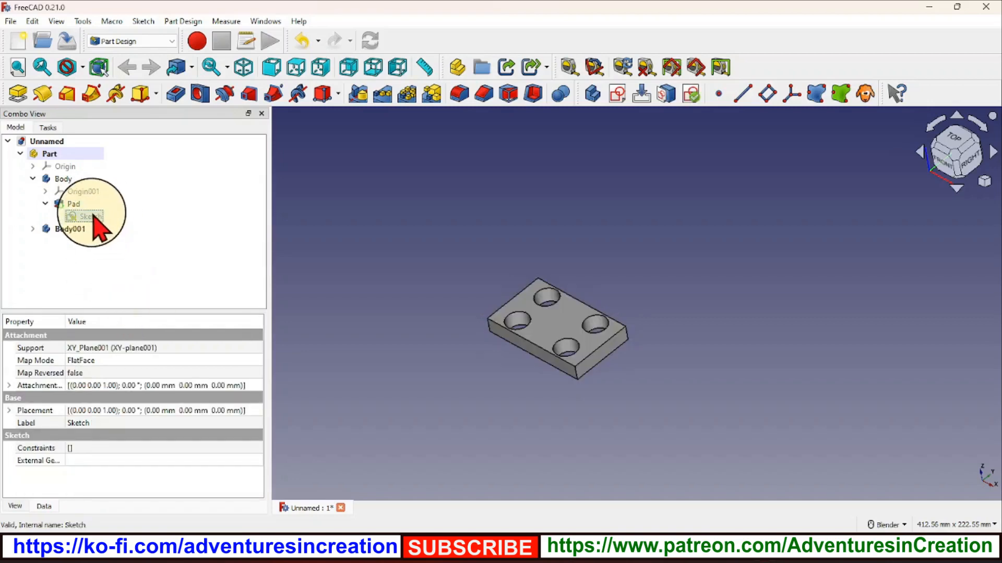
{"action": "right_click", "coordinate": [94, 218]}
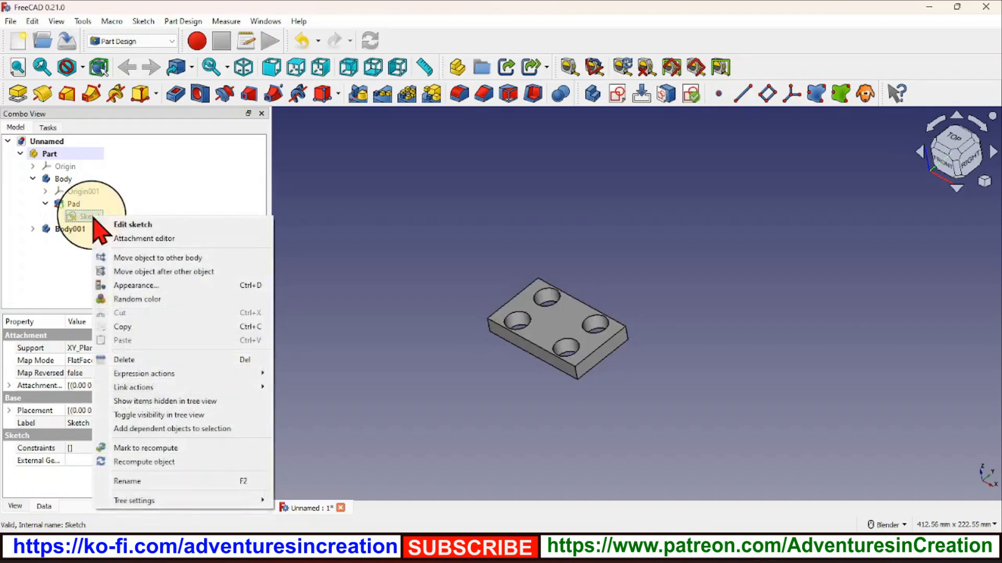
{"action": "left_click", "coordinate": [125, 328]}
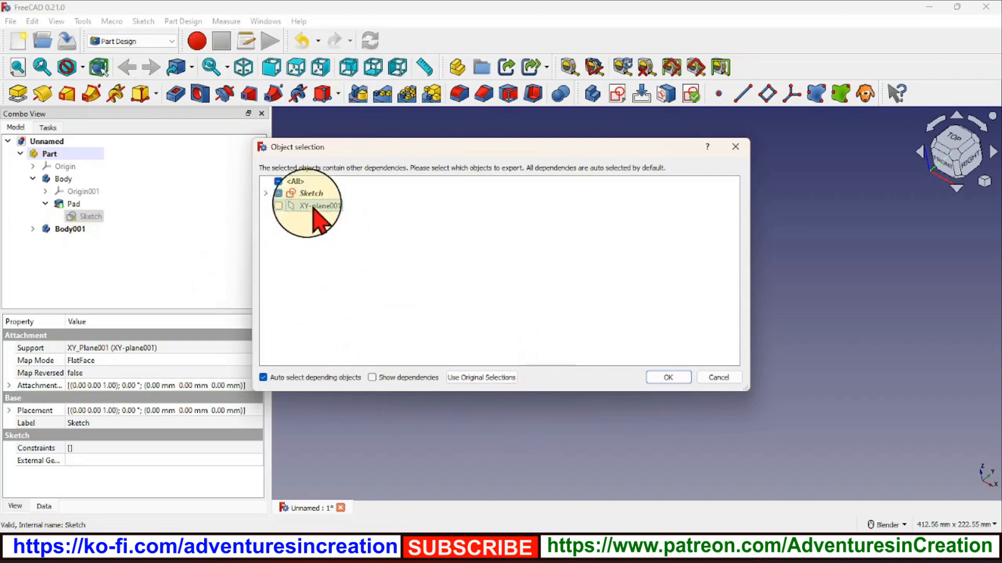
{"action": "left_click", "coordinate": [670, 379]}
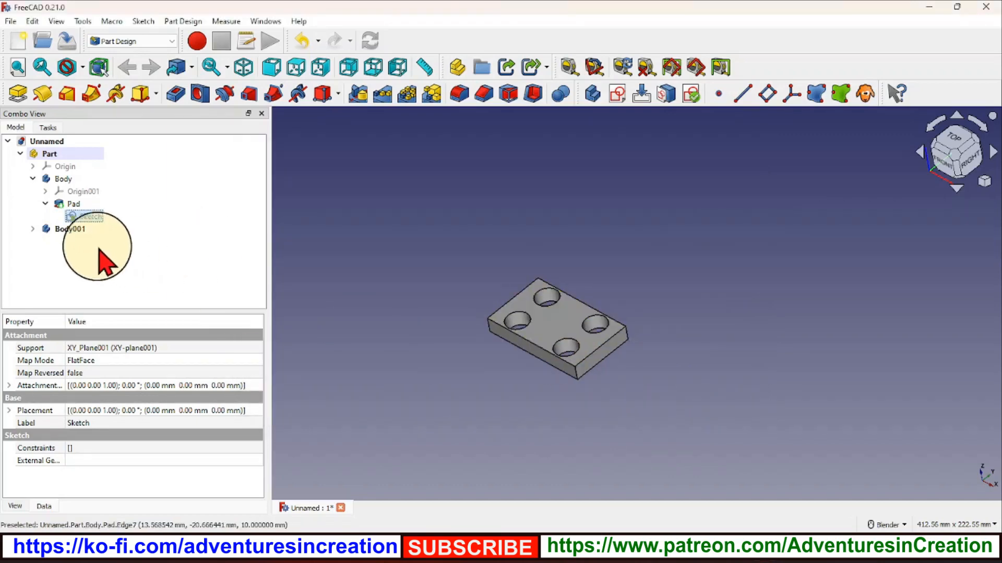
Step: Paste the copied sketch into the document with Body001 selected
{"action": "left_click", "coordinate": [68, 232]}
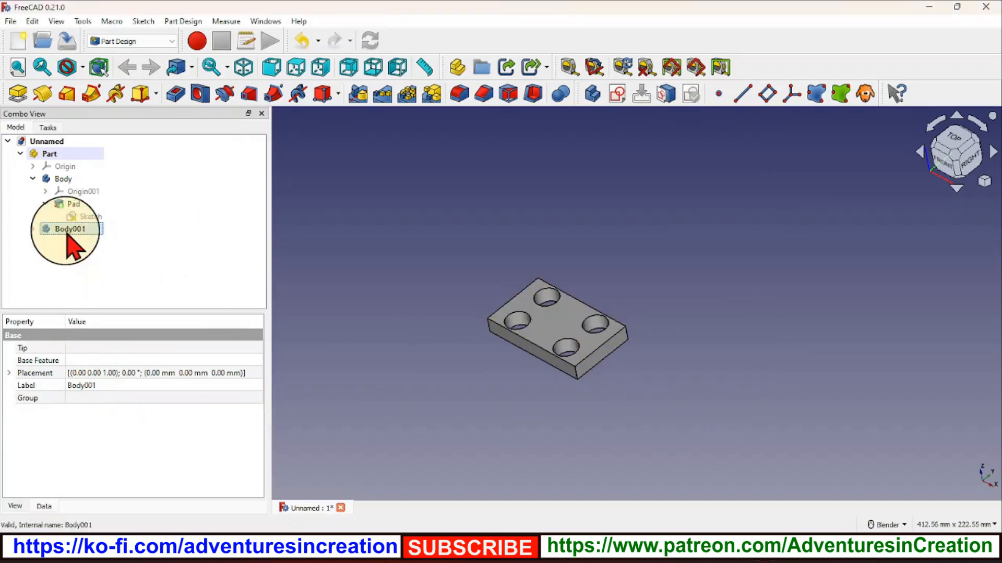
{"action": "right_click", "coordinate": [70, 244]}
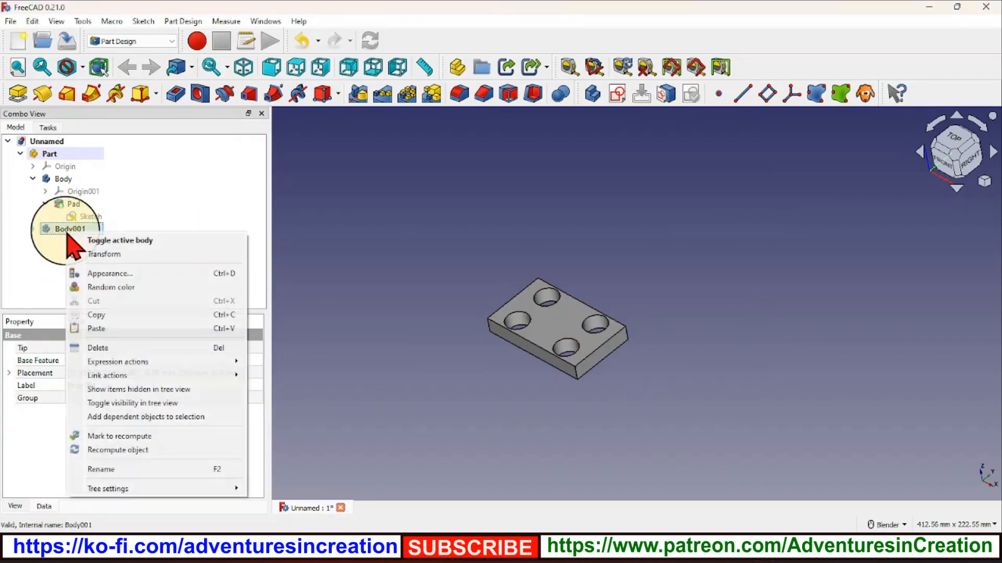
{"action": "left_click", "coordinate": [109, 328]}
{"action": "left_click", "coordinate": [70, 293]}
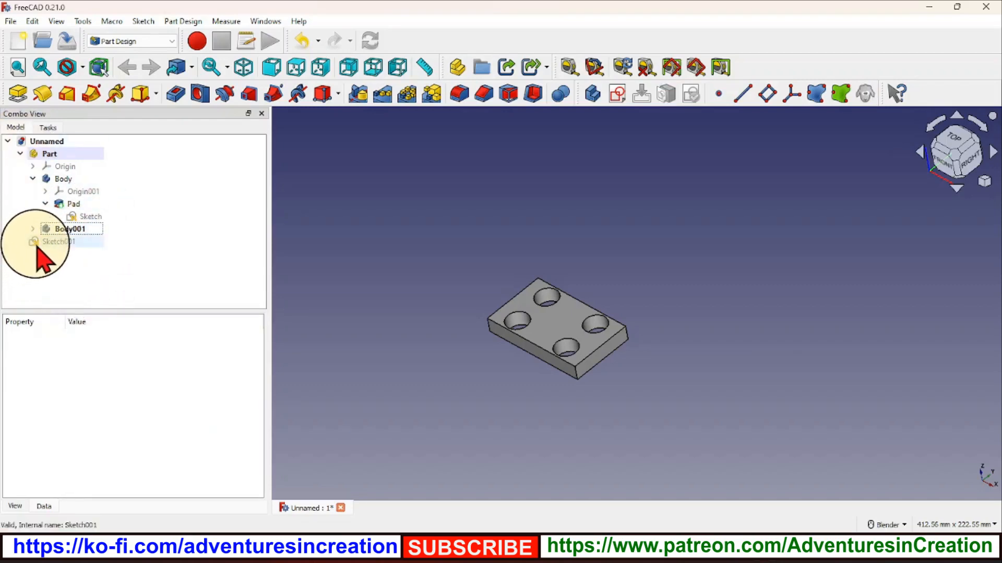
Step: Move the pasted Sketch001 into Body001 and expand that body to select the sketch inside it
{"action": "left_click", "coordinate": [52, 241]}
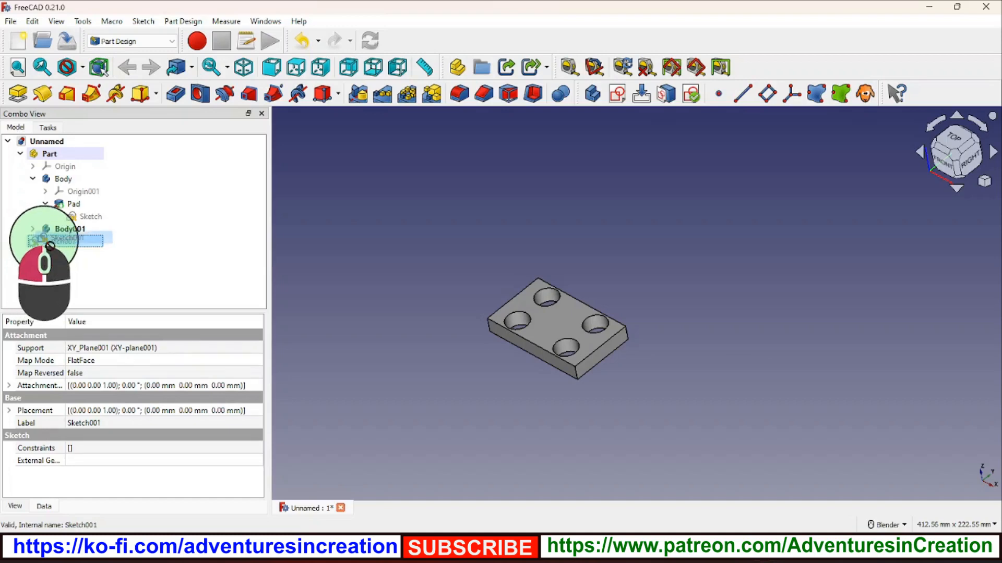
{"action": "mouse_move", "coordinate": [50, 246]}
{"action": "left_mouse_down"}
{"action": "mouse_move", "coordinate": [63, 245]}
{"action": "mouse_move", "coordinate": [59, 233]}
{"action": "left_mouse_up"}
{"action": "left_click", "coordinate": [28, 230]}
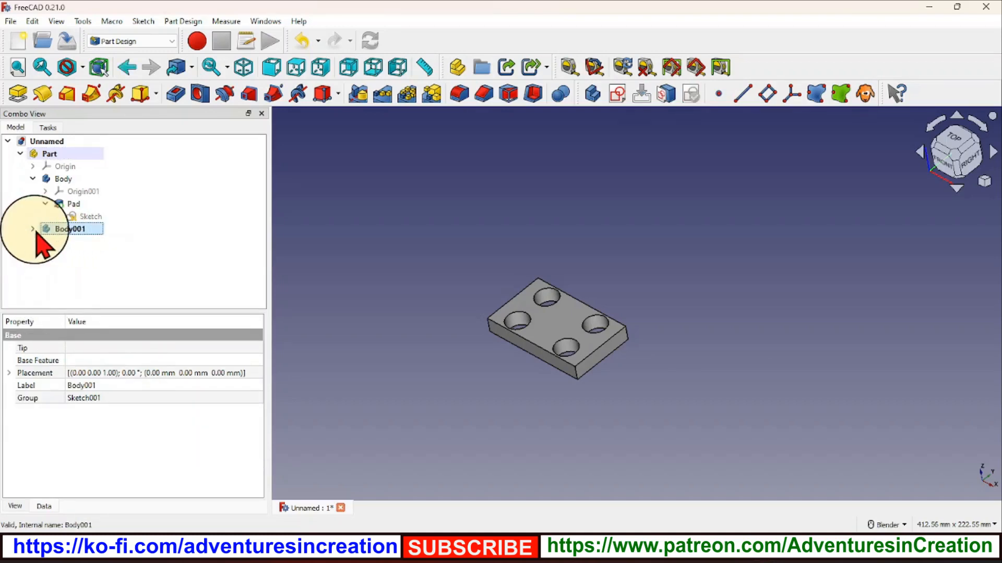
{"action": "left_click", "coordinate": [33, 229]}
{"action": "left_click", "coordinate": [73, 255]}
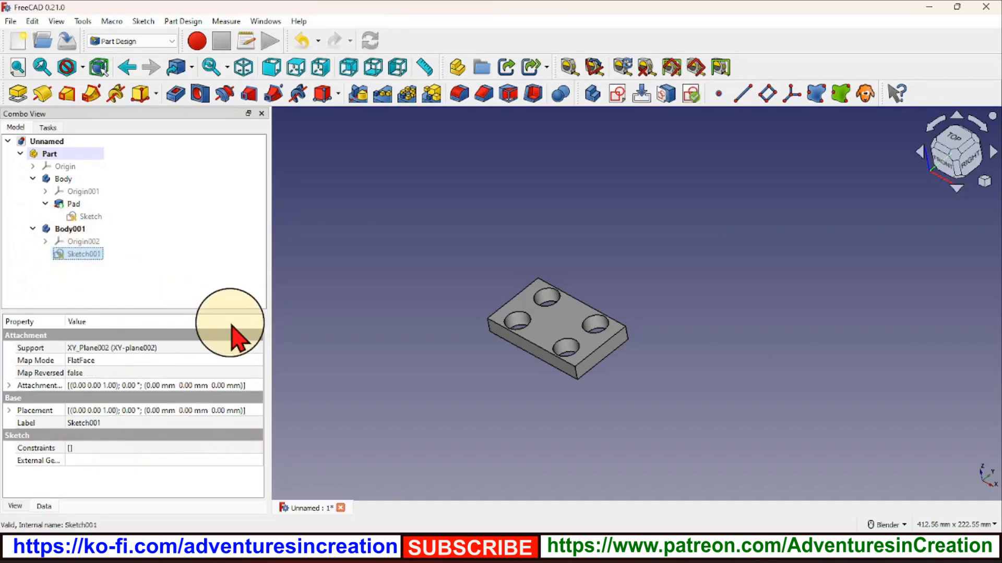
Step: Hide the first body's pad and open the copied Sketch001 in Body001 for editing
{"action": "left_click", "coordinate": [73, 205]}
{"action": "key", "text": "space"}
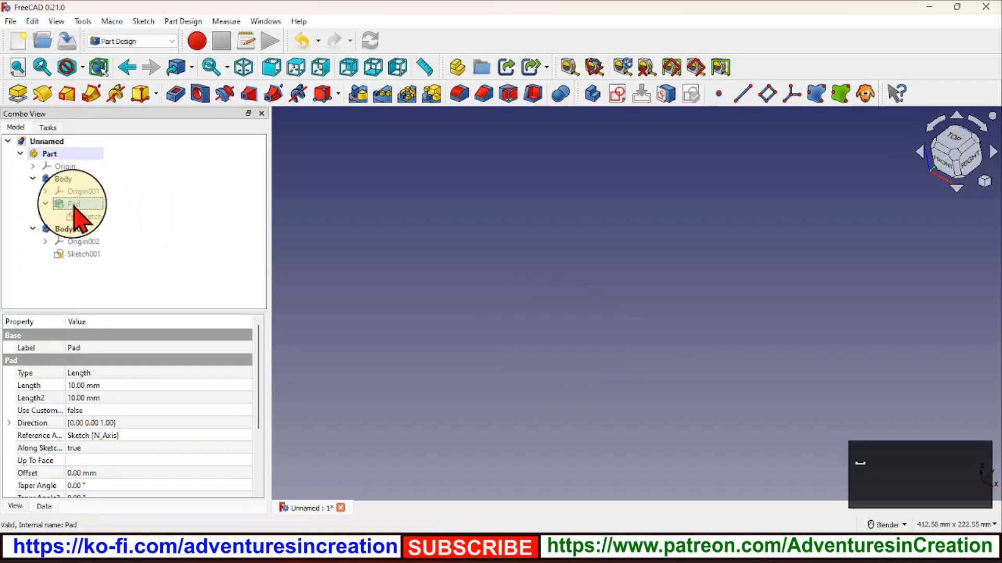
{"action": "double_click", "coordinate": [73, 254]}
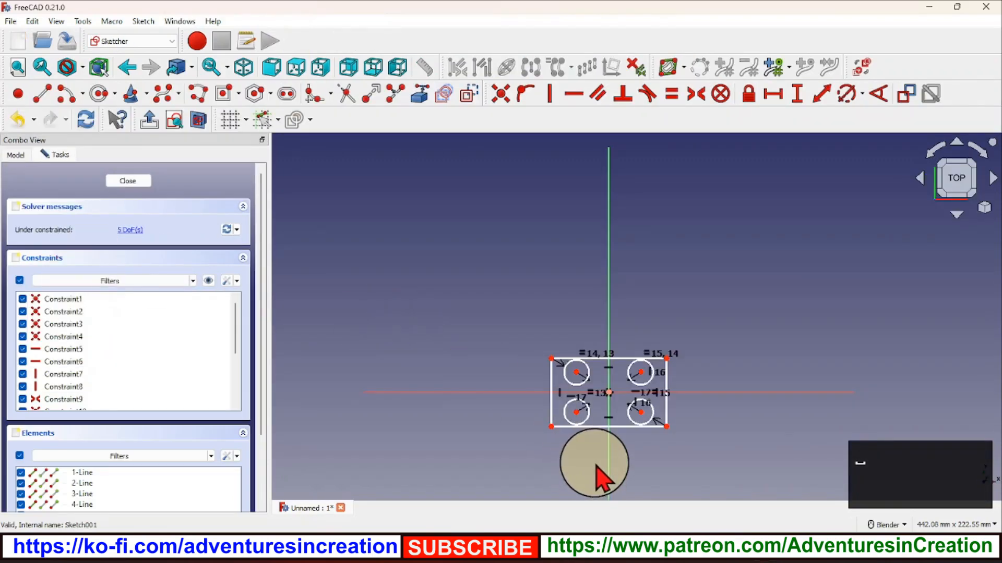
{"action": "scroll", "coordinate": [595, 464], "scroll_direction": "up", "scroll_amount": 3}
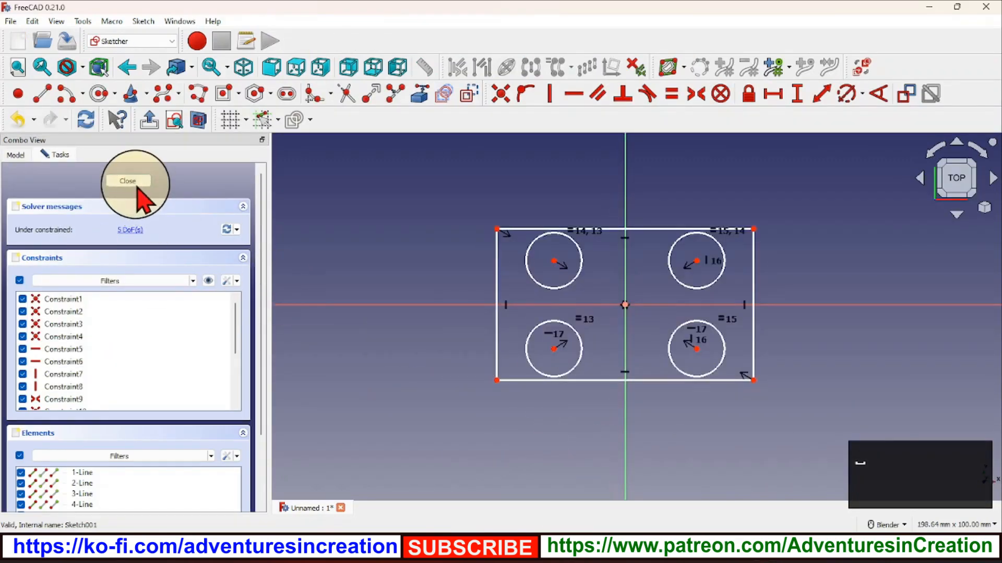
{"action": "left_click", "coordinate": [135, 183]}
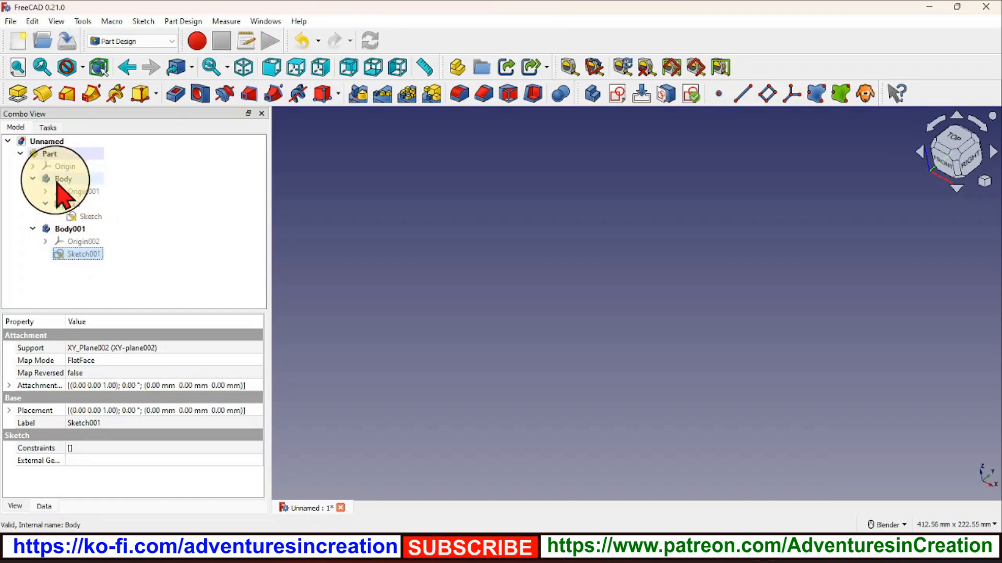
{"action": "double_click", "coordinate": [72, 254]}
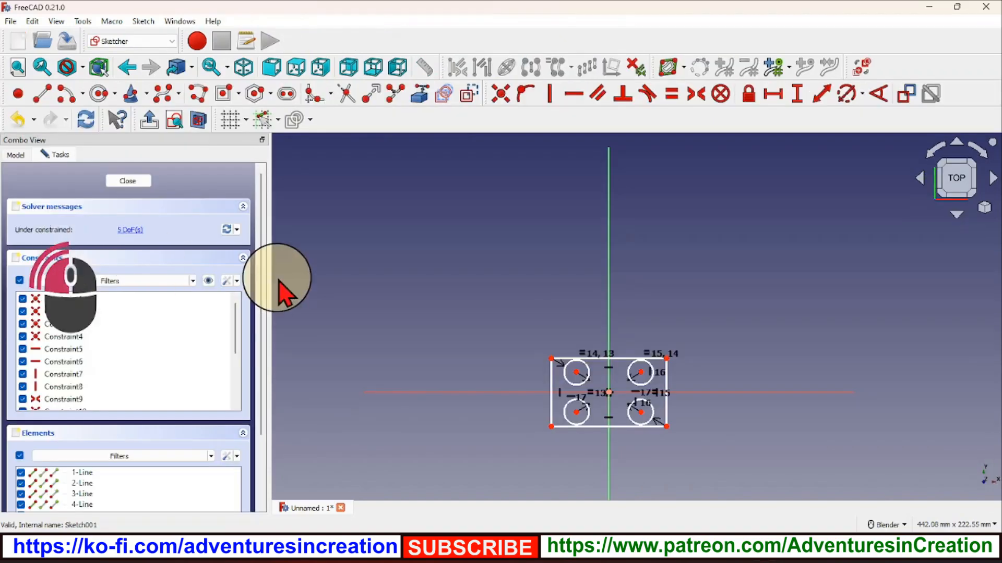
Step: Shrink the four equal circles of the copied sketch to a little over half their size, delete the upper-left circle and close the sketch
{"action": "scroll", "coordinate": [590, 458], "scroll_direction": "up", "scroll_amount": 2}
{"action": "scroll", "coordinate": [589, 447], "scroll_direction": "up", "scroll_amount": 2}
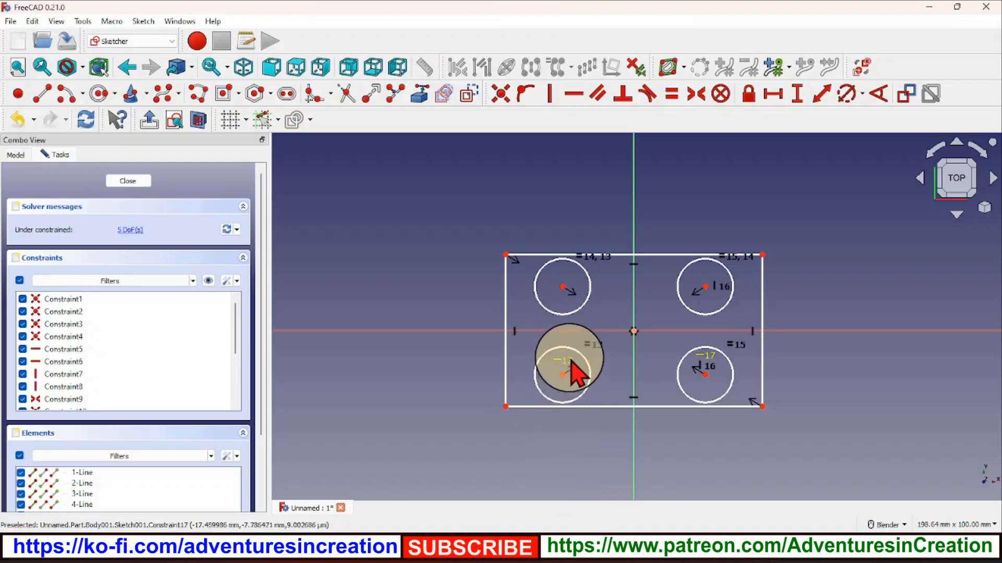
{"action": "left_click", "coordinate": [573, 355]}
{"action": "left_click_drag", "start_coordinate": [571, 356], "coordinate": [568, 361]}
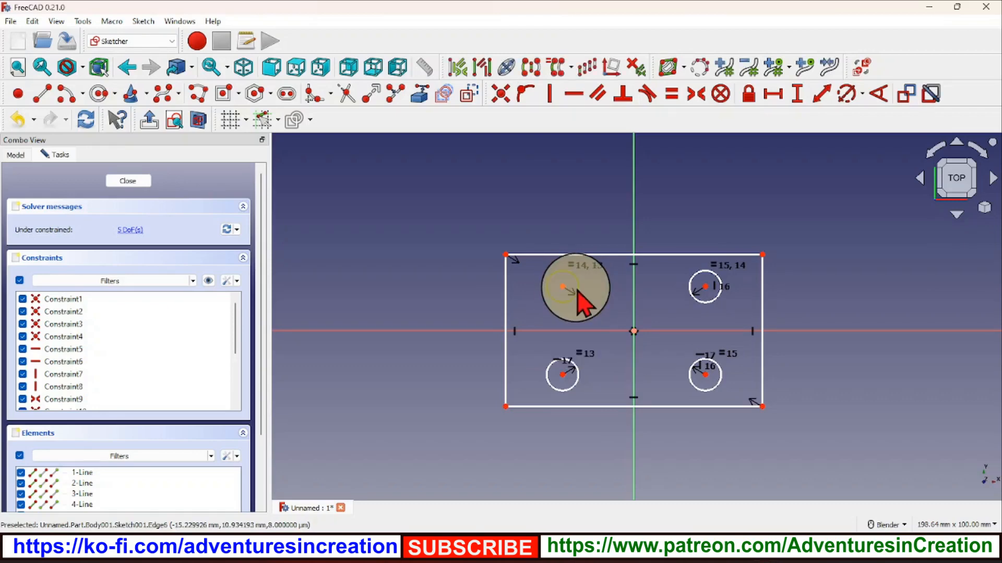
{"action": "key", "text": "Delete"}
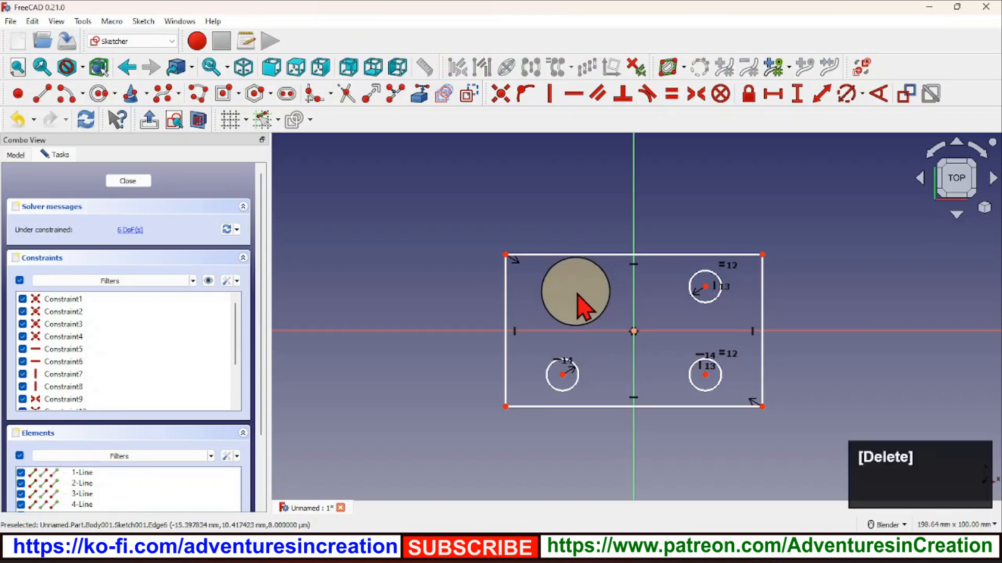
{"action": "left_click", "coordinate": [128, 181]}
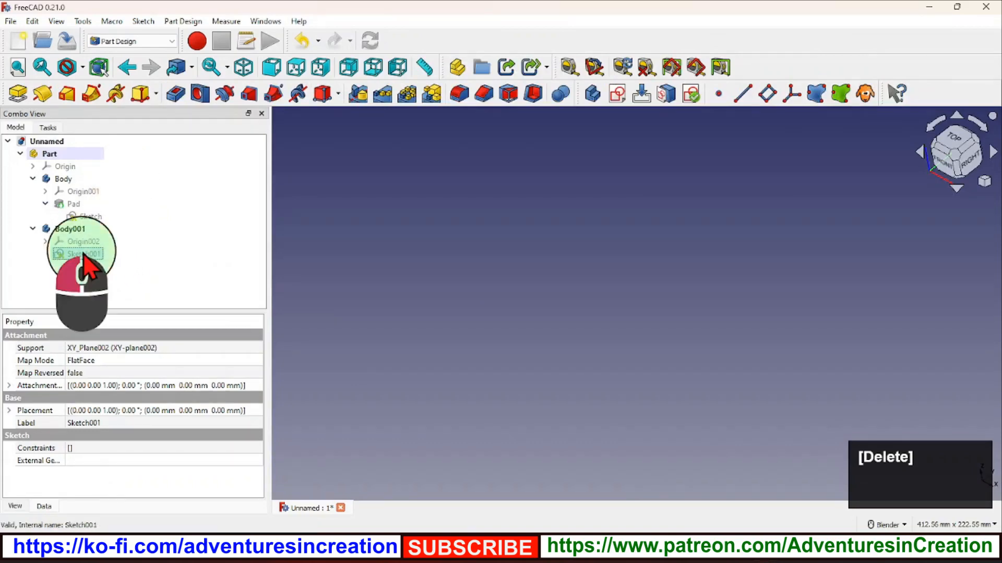
Step: Pad the edited Sketch001 in Body001 to a length of 5 mm
{"action": "left_click", "coordinate": [19, 94]}
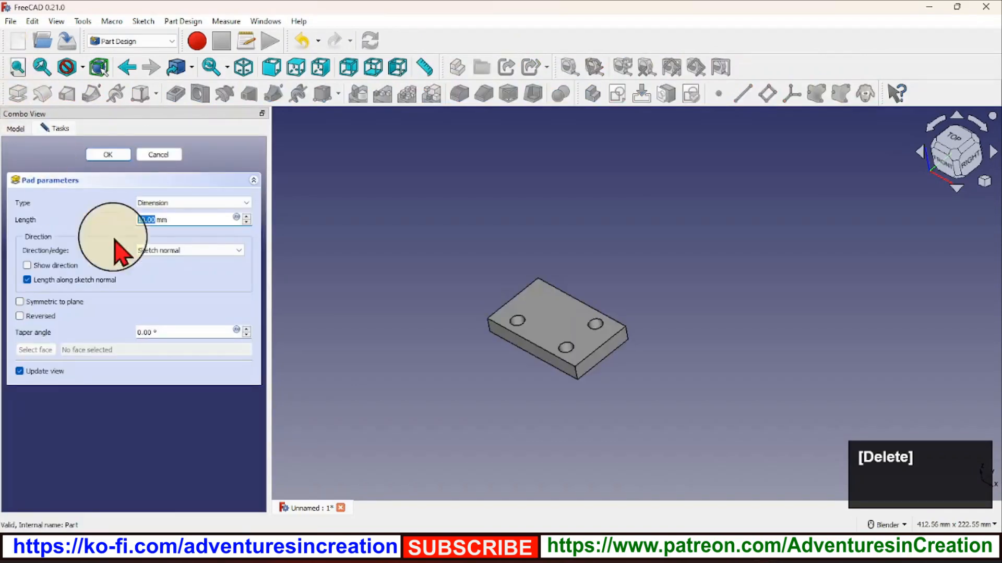
{"action": "scroll", "coordinate": [251, 240], "scroll_direction": "down", "scroll_amount": 2}
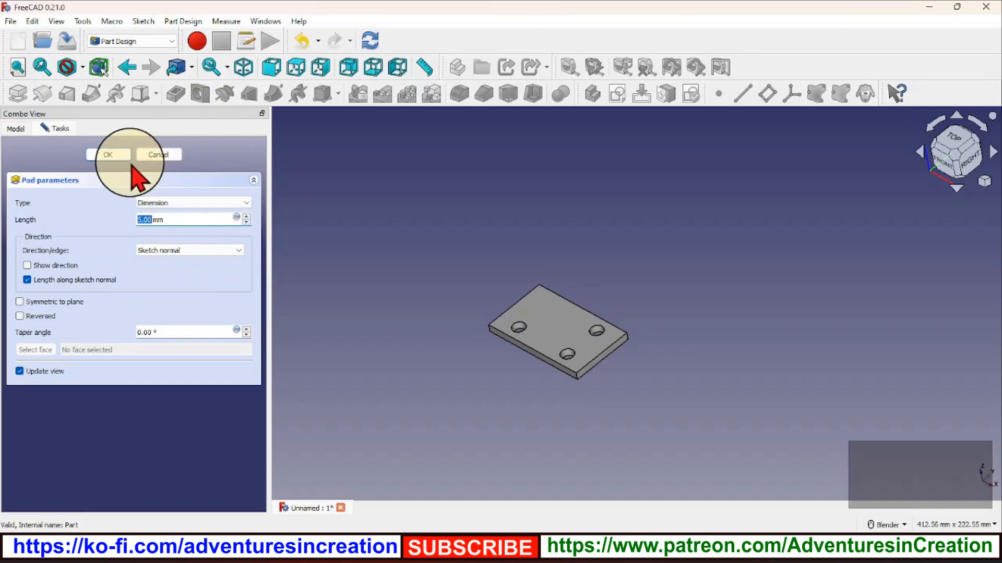
{"action": "left_click", "coordinate": [110, 155]}
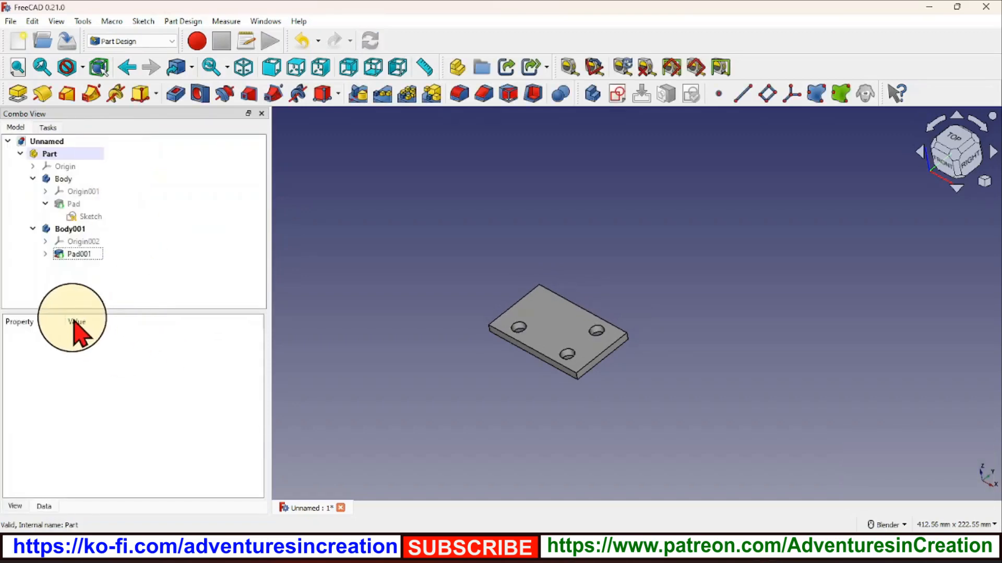
Step: Expand Pad001 and compare the attachment properties of Sketch001 with those of the original Sketch
{"action": "left_click", "coordinate": [86, 217]}
{"action": "left_click", "coordinate": [45, 254]}
{"action": "left_click", "coordinate": [90, 266]}
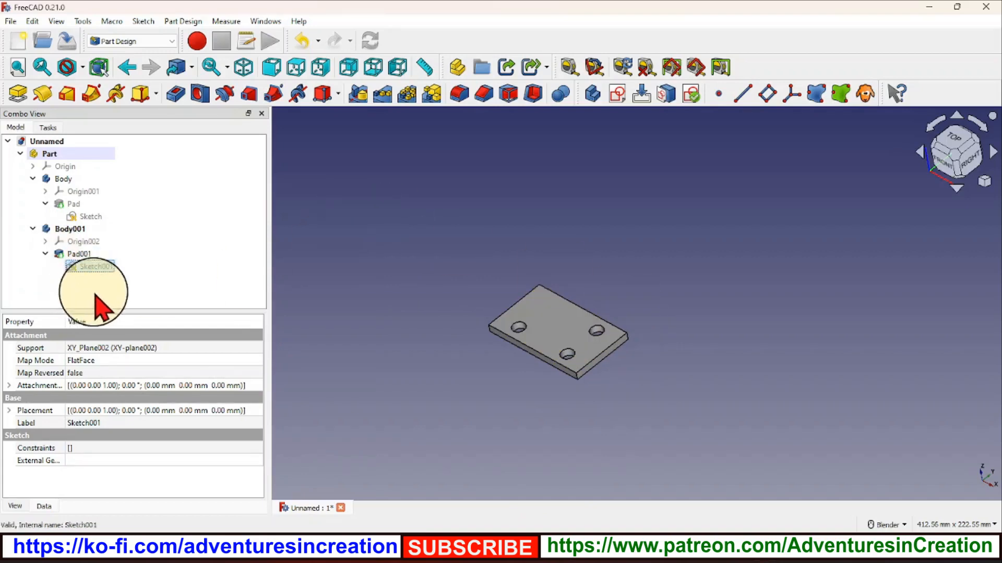
{"action": "left_click", "coordinate": [73, 217]}
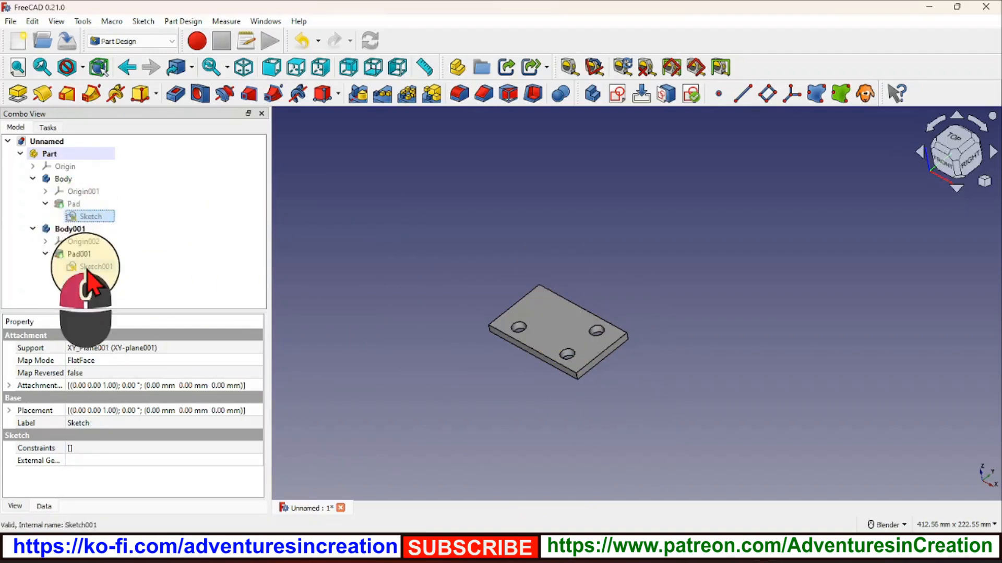
Step: Hide Pad001 to view the first body's Pad on its own, and show Pad001 again alongside it
{"action": "left_click", "coordinate": [78, 254]}
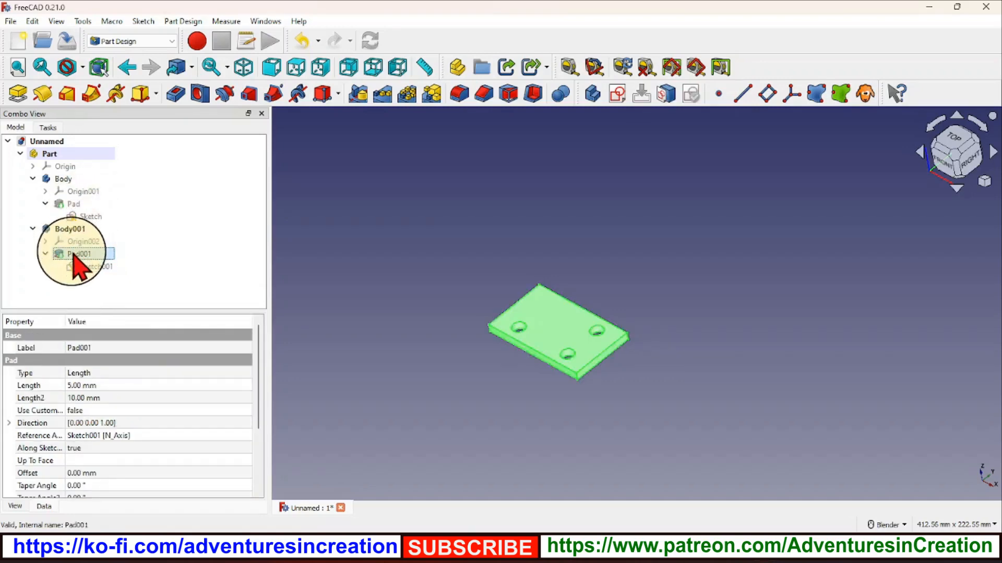
{"action": "key", "text": "space"}
{"action": "left_click", "coordinate": [75, 204]}
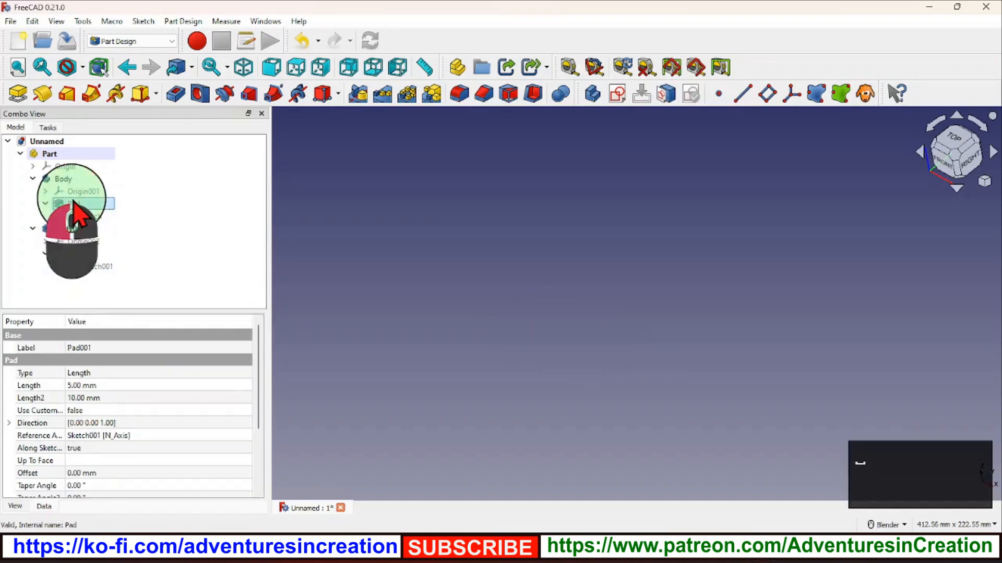
{"action": "key", "text": "space"}
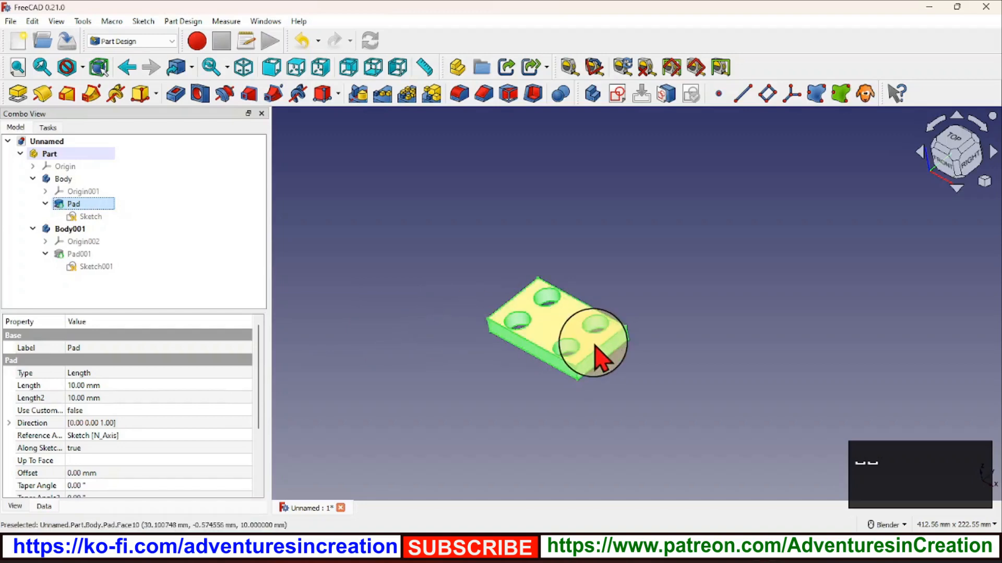
{"action": "left_click", "coordinate": [73, 256]}
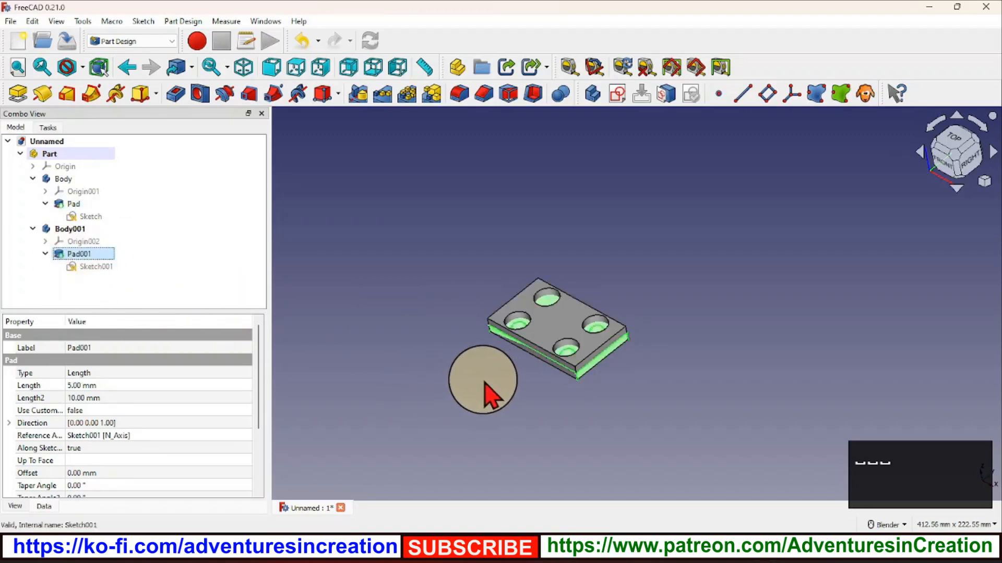
{"action": "left_click", "coordinate": [520, 385]}
Step: Examine the two overlapping pads from above, the front and the underside, comparing their thicknesses and hole positions
{"action": "middle_click_drag", "start_coordinate": [521, 365], "coordinate": [577, 375]}
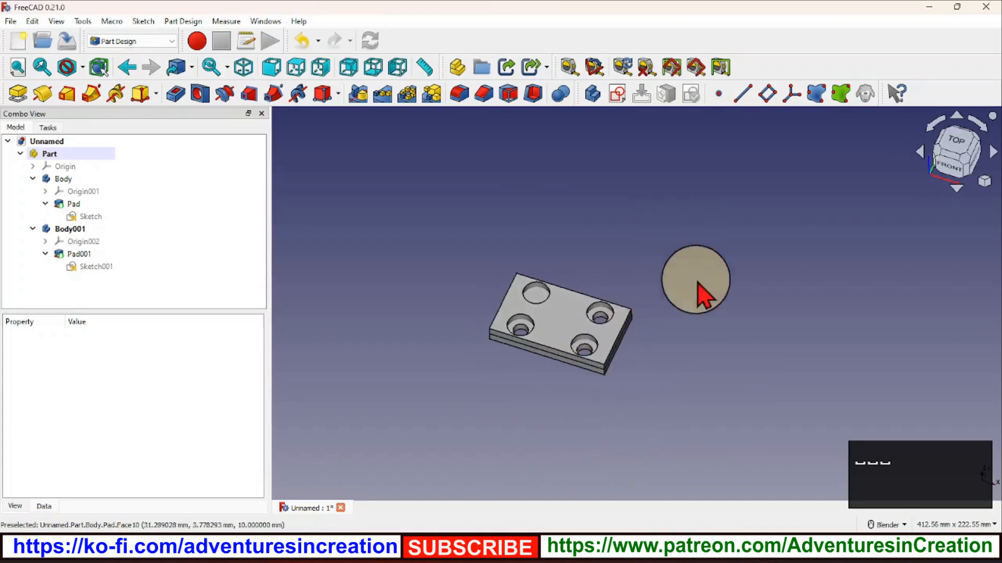
{"action": "left_click", "coordinate": [965, 163]}
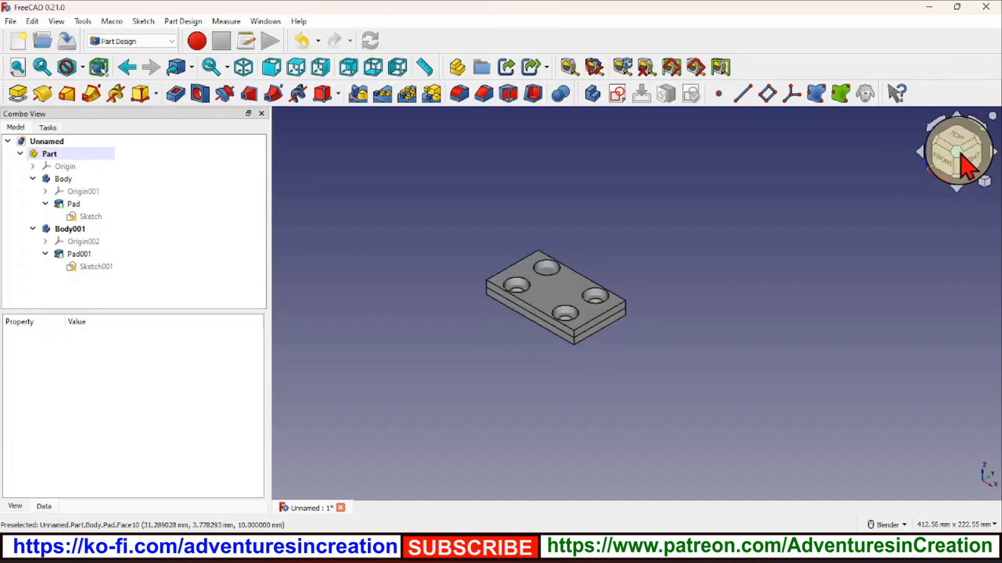
{"action": "left_click", "coordinate": [949, 149]}
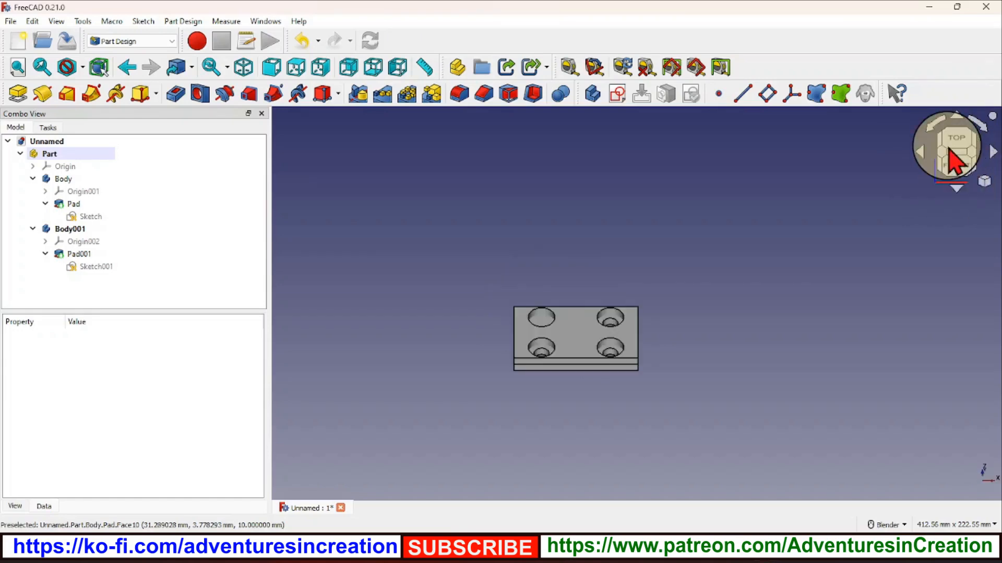
{"action": "left_click", "coordinate": [957, 169]}
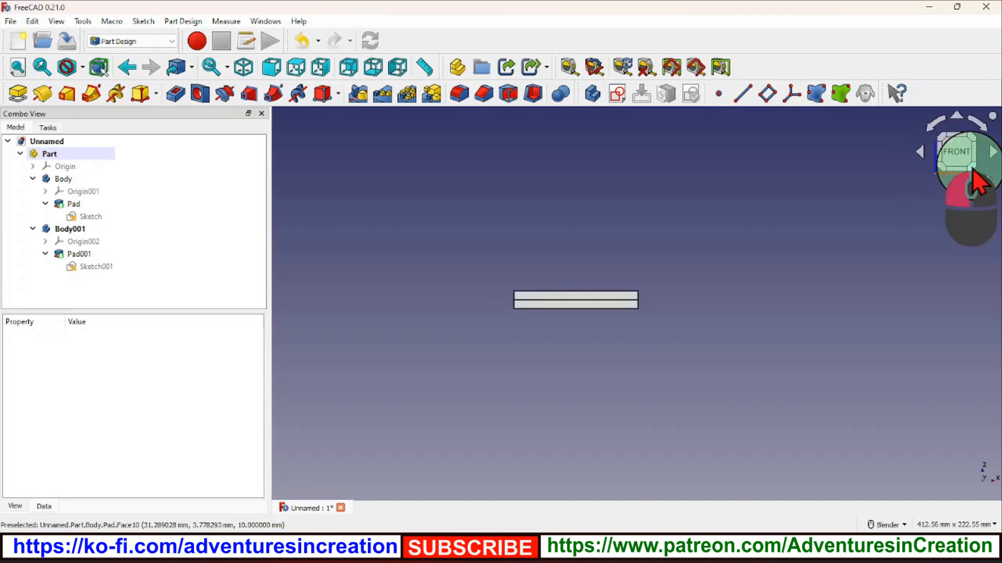
{"action": "left_click", "coordinate": [974, 174]}
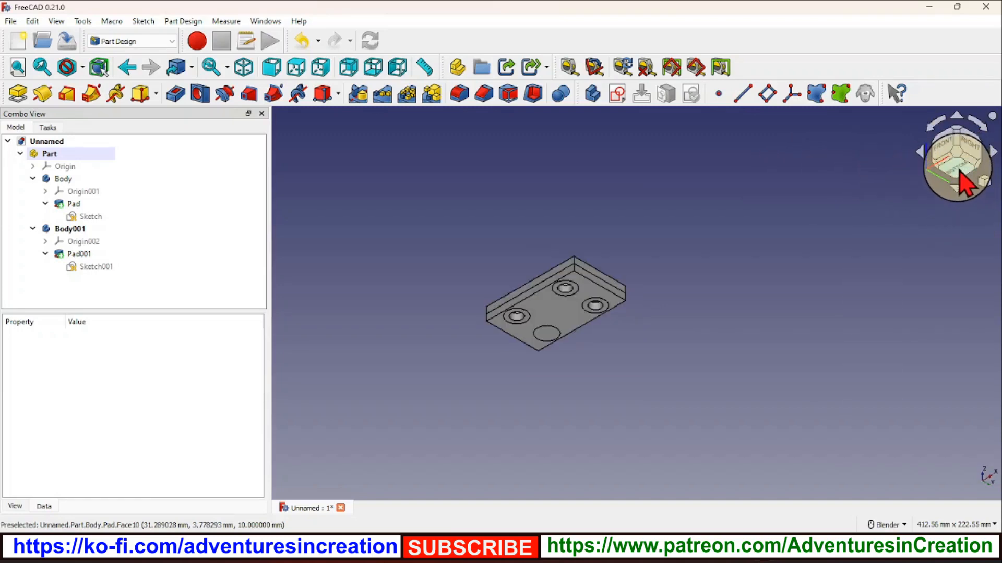
{"action": "left_click", "coordinate": [960, 175]}
{"action": "middle_click_drag", "start_coordinate": [693, 300], "coordinate": [569, 283]}
{"action": "scroll", "coordinate": [600, 366], "scroll_direction": "up", "scroll_amount": 3}
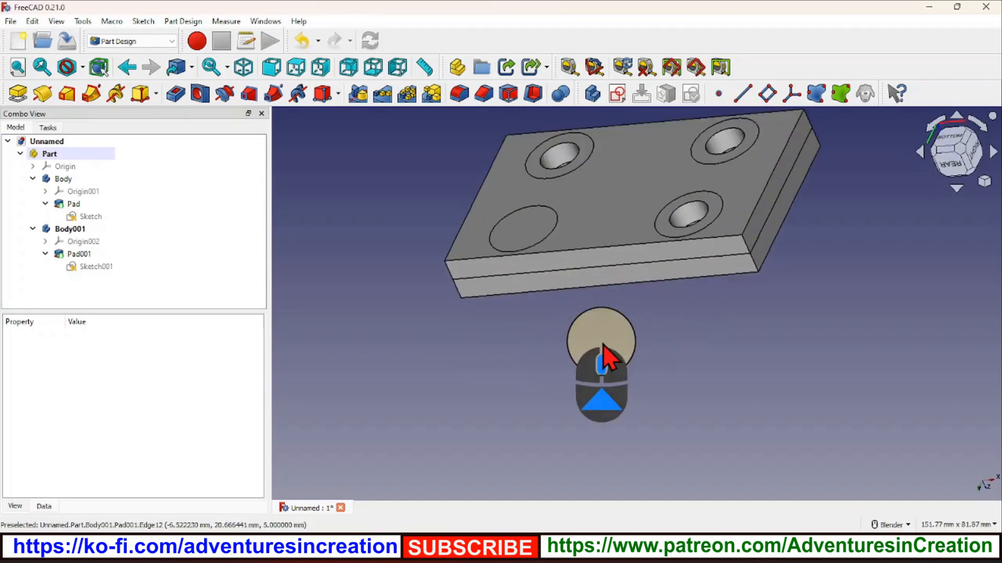
{"action": "scroll", "coordinate": [599, 391], "scroll_direction": "down", "scroll_amount": 1}
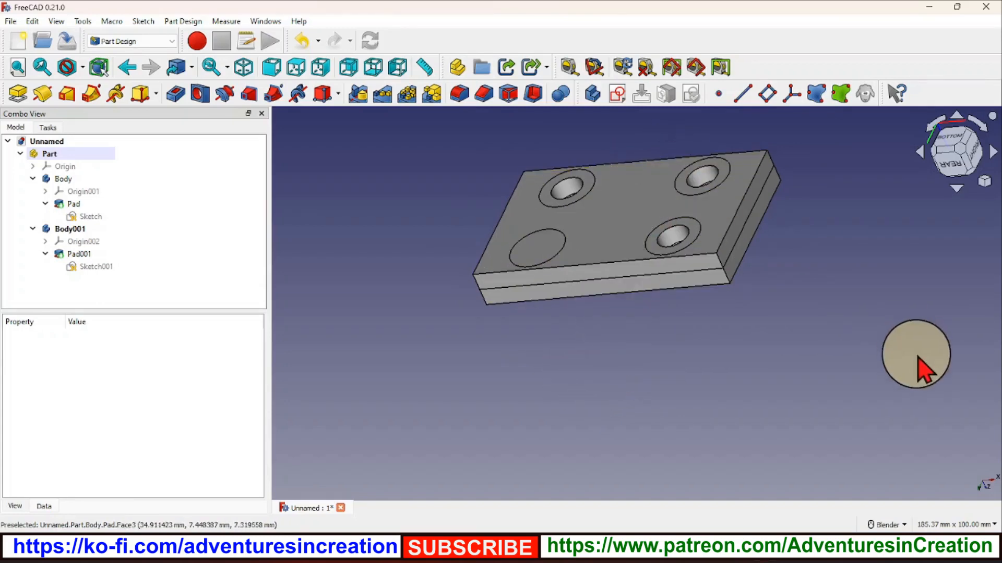
{"action": "middle_click_drag", "start_coordinate": [604, 320], "coordinate": [652, 322]}
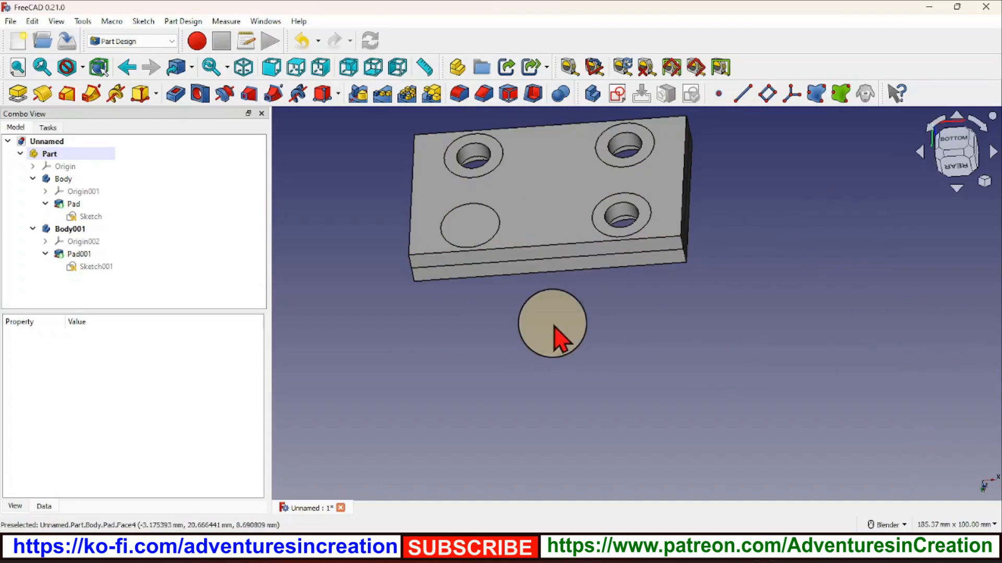
{"action": "middle_click_drag", "start_coordinate": [553, 336], "coordinate": [607, 293]}
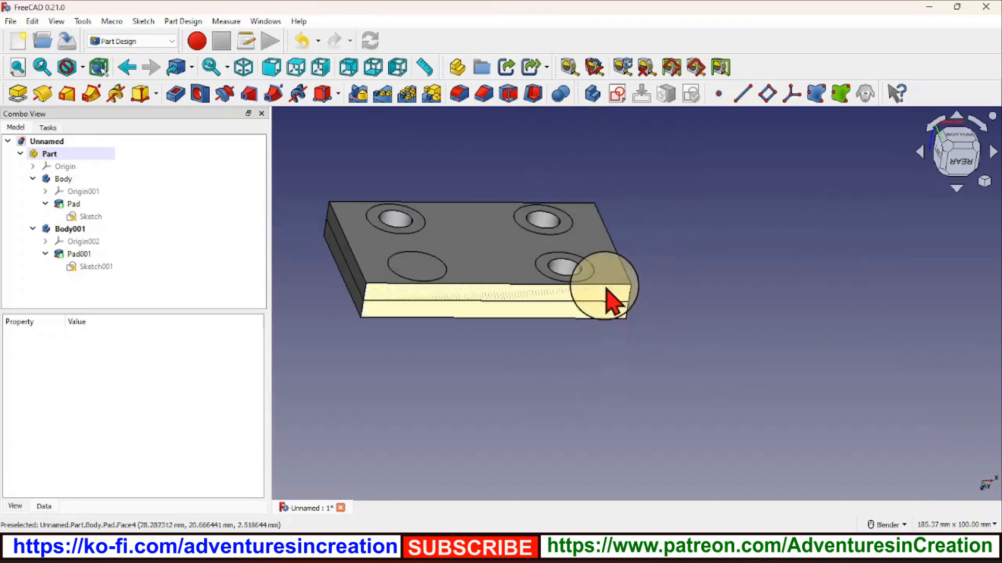
{"action": "left_click", "coordinate": [955, 159]}
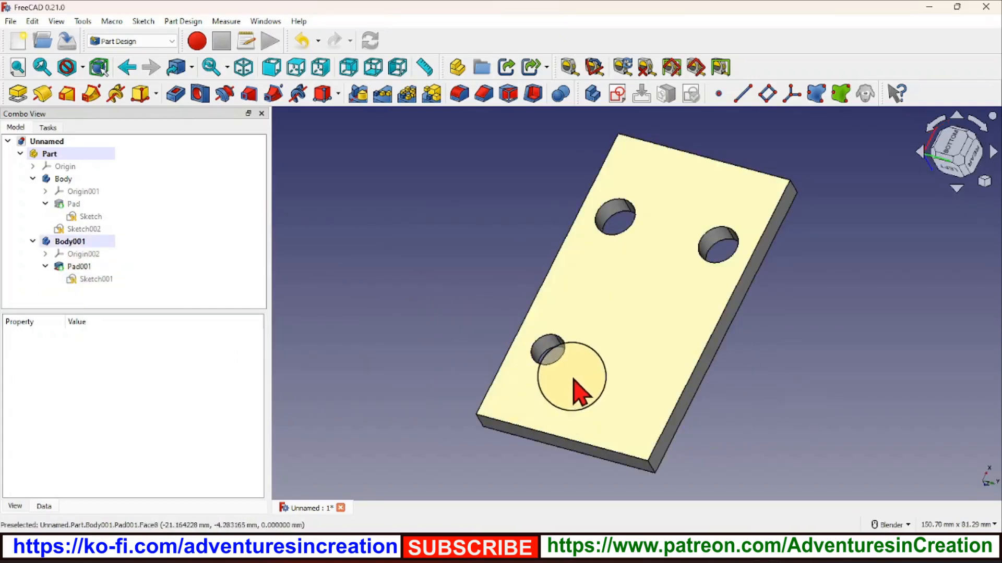
{"action": "scroll", "coordinate": [576, 388], "scroll_direction": "down", "scroll_amount": 1}
{"action": "middle_click_drag", "start_coordinate": [389, 381], "coordinate": [391, 360]}
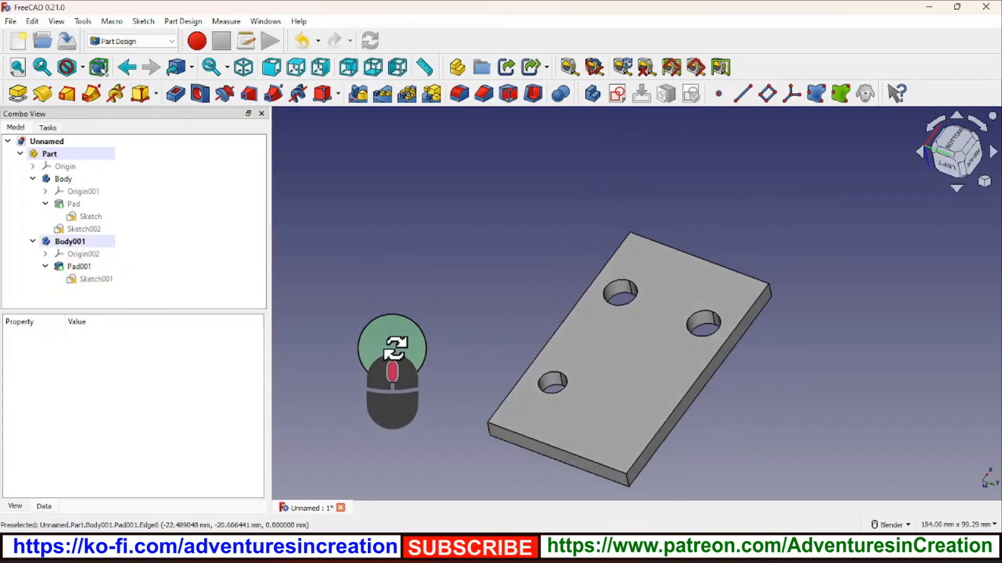
{"action": "left_click", "coordinate": [554, 315], "text": "shift"}
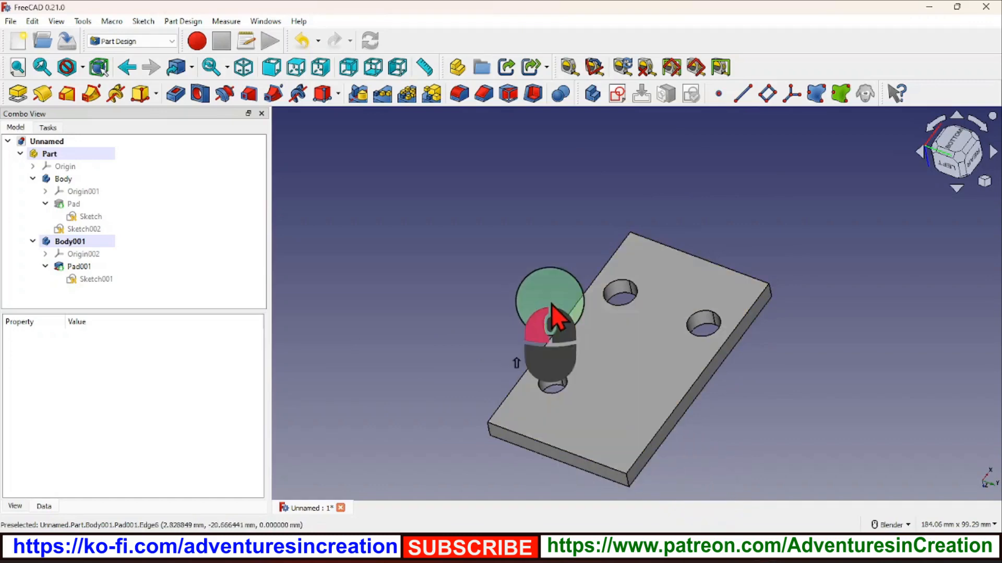
{"action": "left_click", "coordinate": [601, 400]}
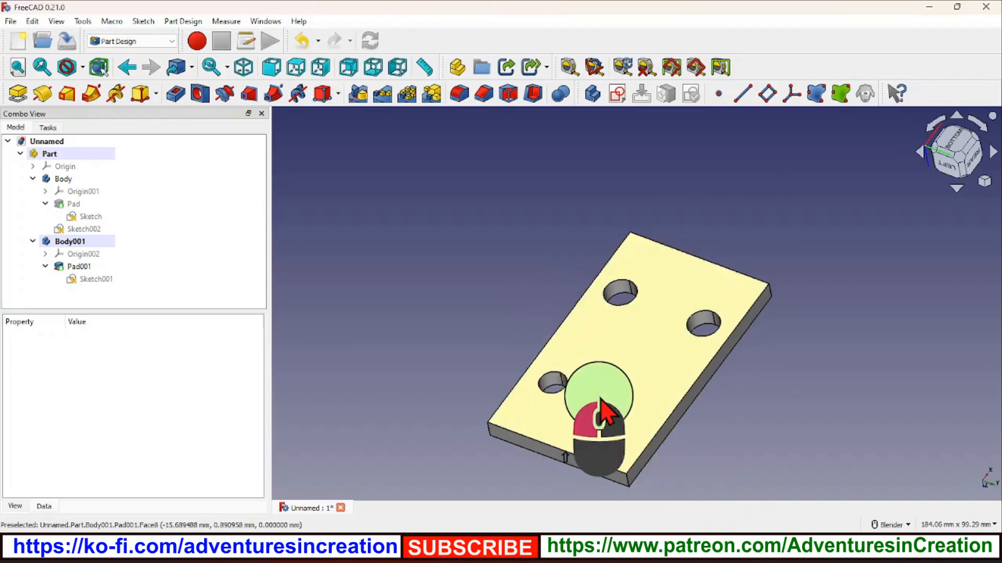
{"action": "middle_click_drag", "start_coordinate": [605, 377], "coordinate": [546, 284], "text": "shift"}
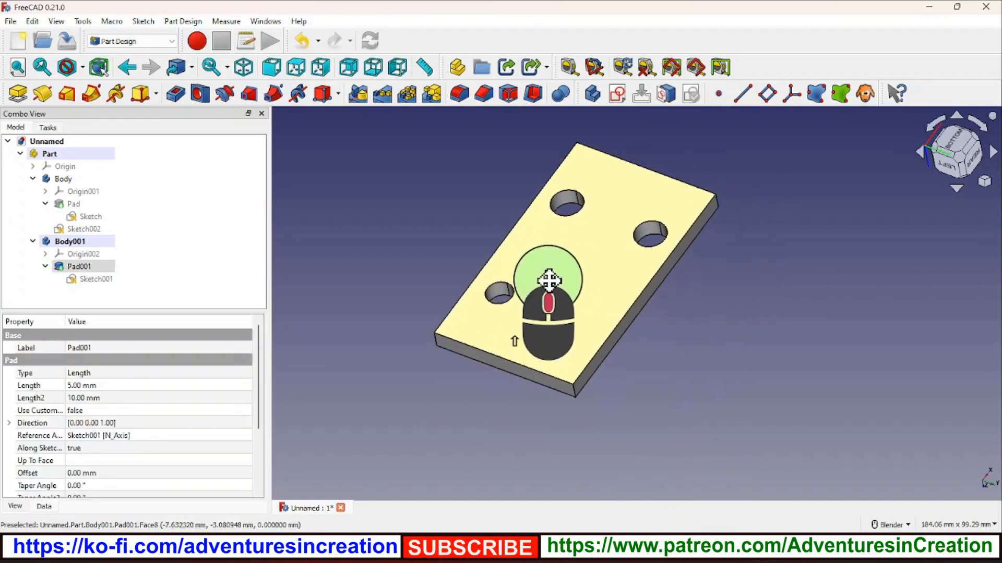
{"action": "left_click", "coordinate": [661, 400]}
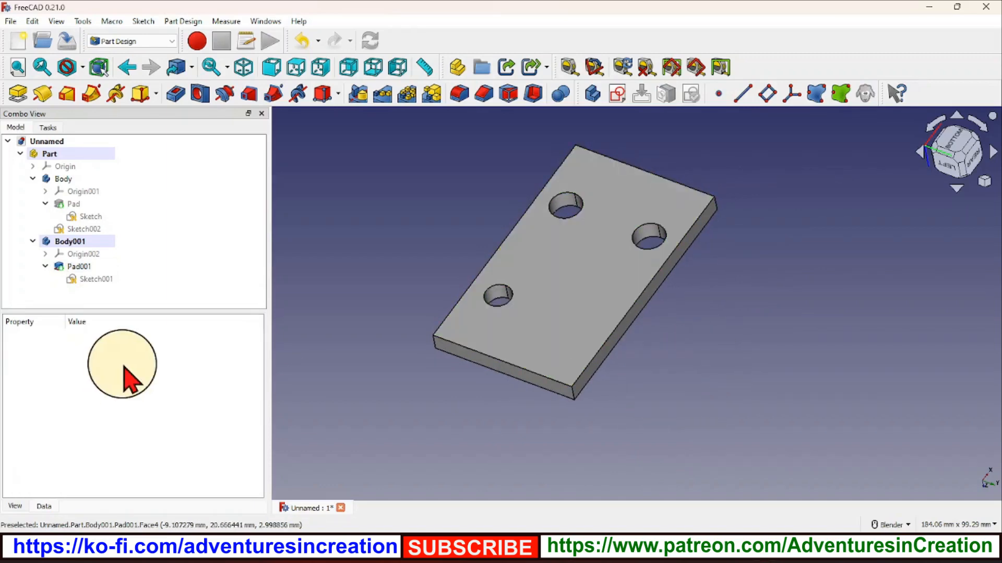